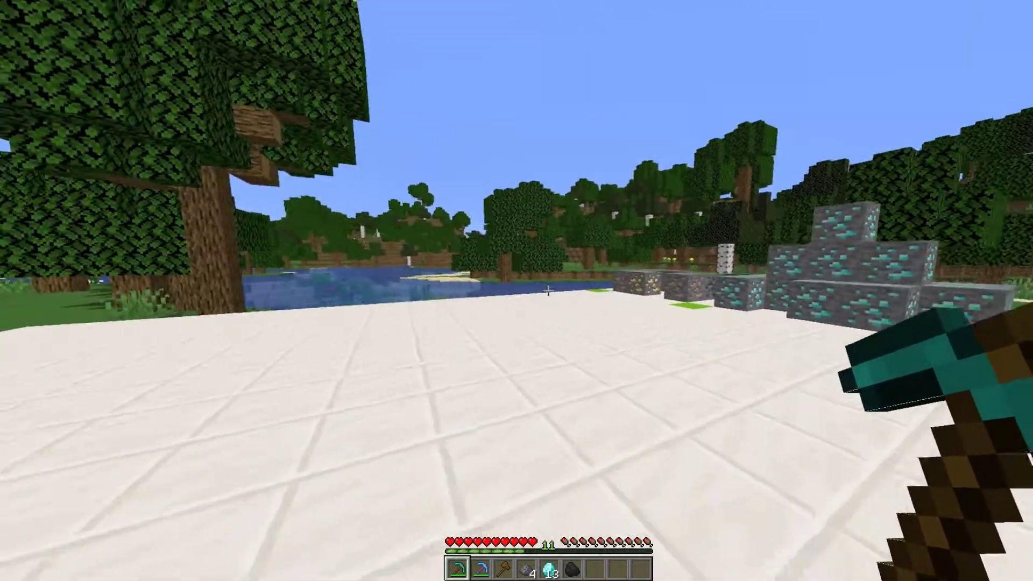
- Walk across the quartz platform and turn to face the gold, coal and diamond ore blocks
key(w)
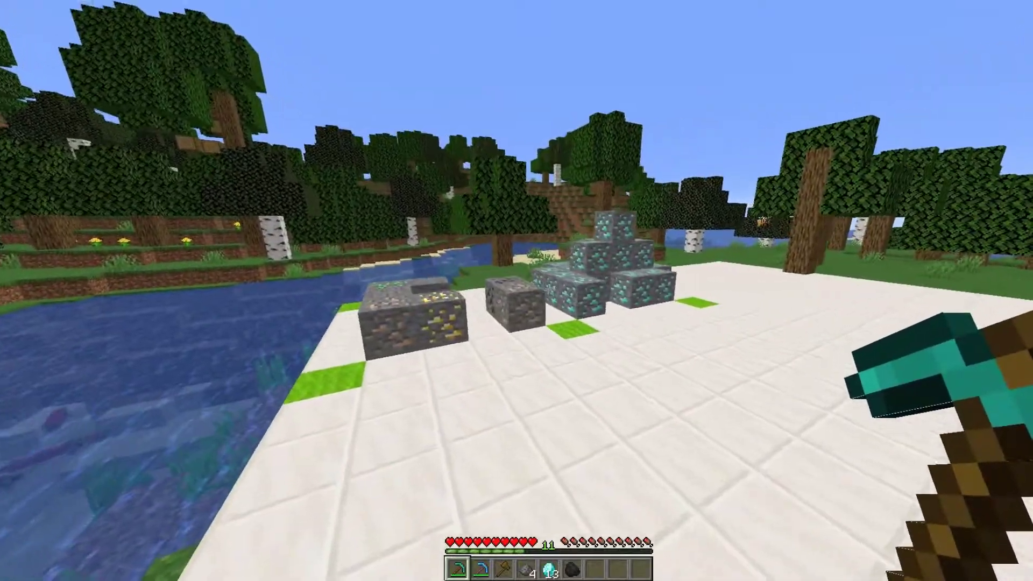
key(a)
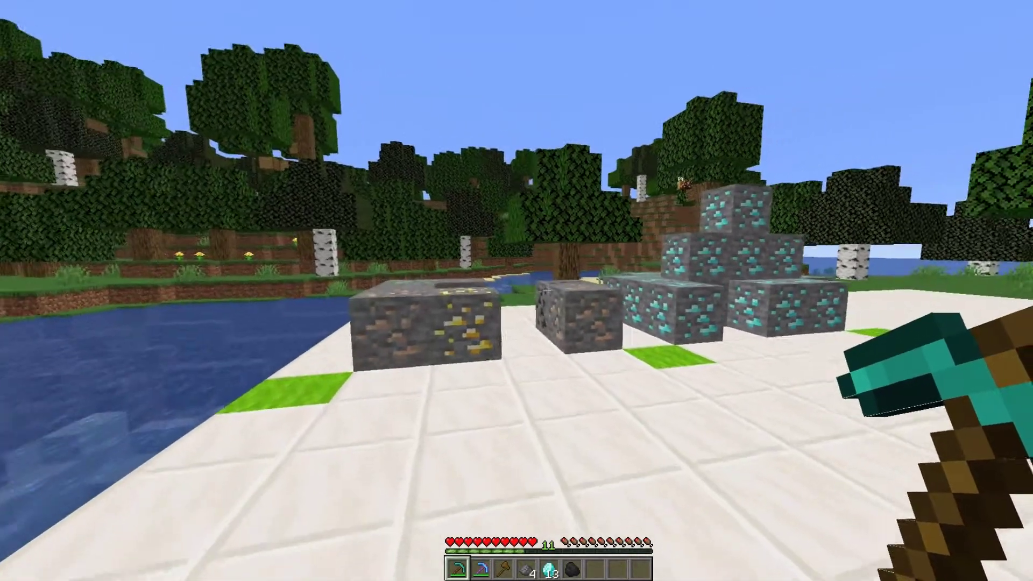
- Walk over the ore structure and mine the coal ore
key(w)
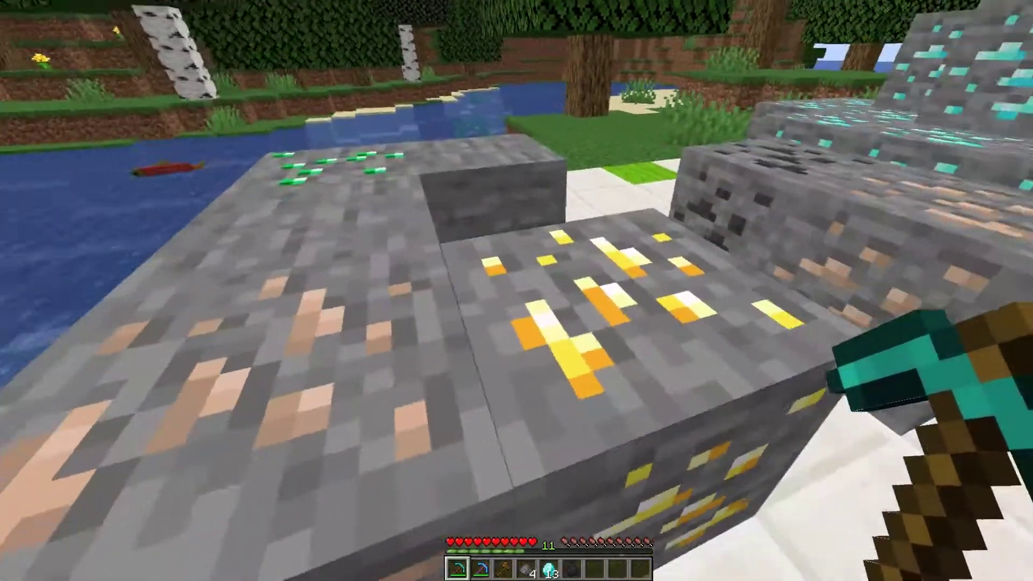
key(w)
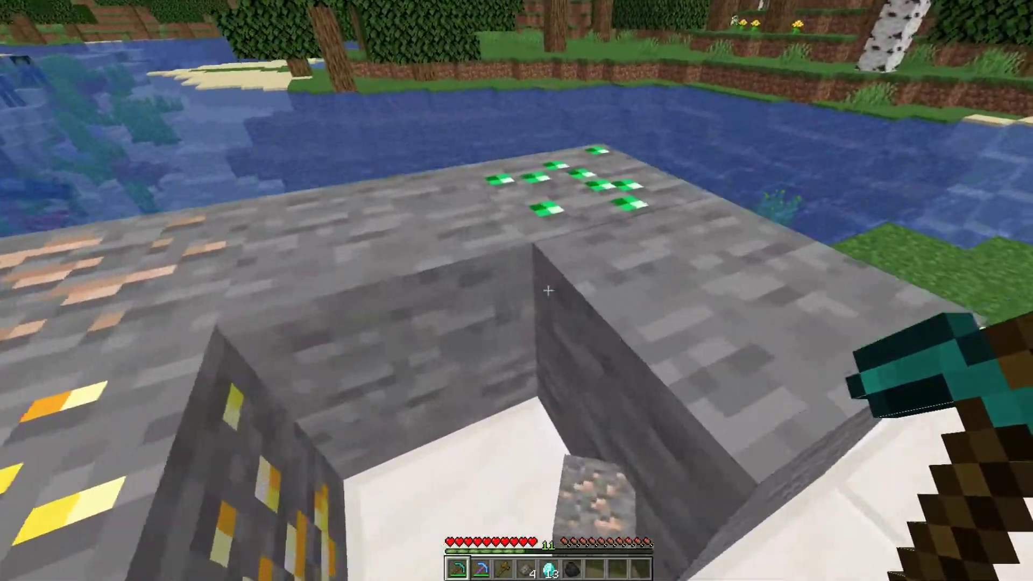
key(w)
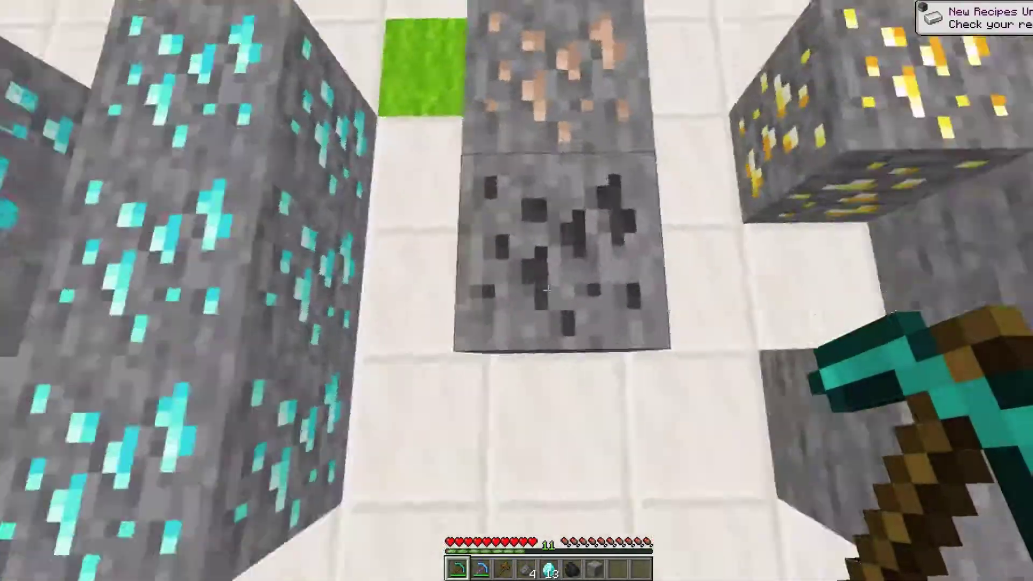
key(s)
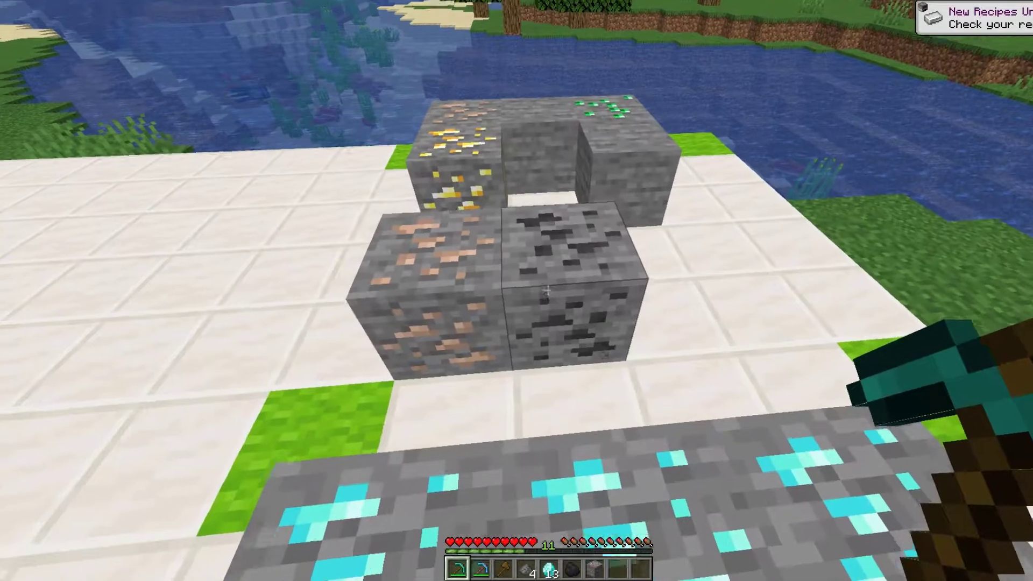
click(547, 291)
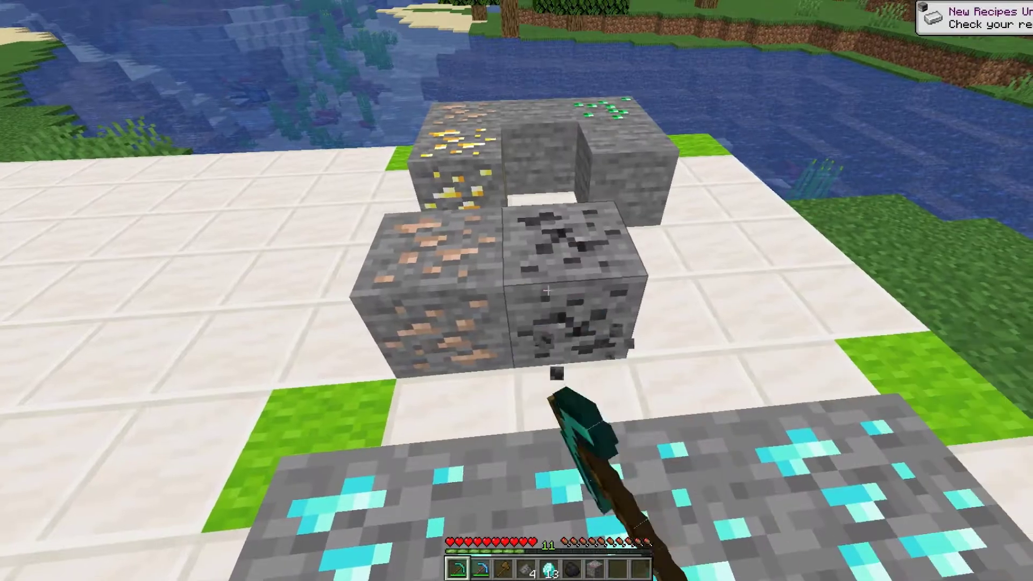
- Mine the iron ore blocks, leaving stone in their place
key(w)
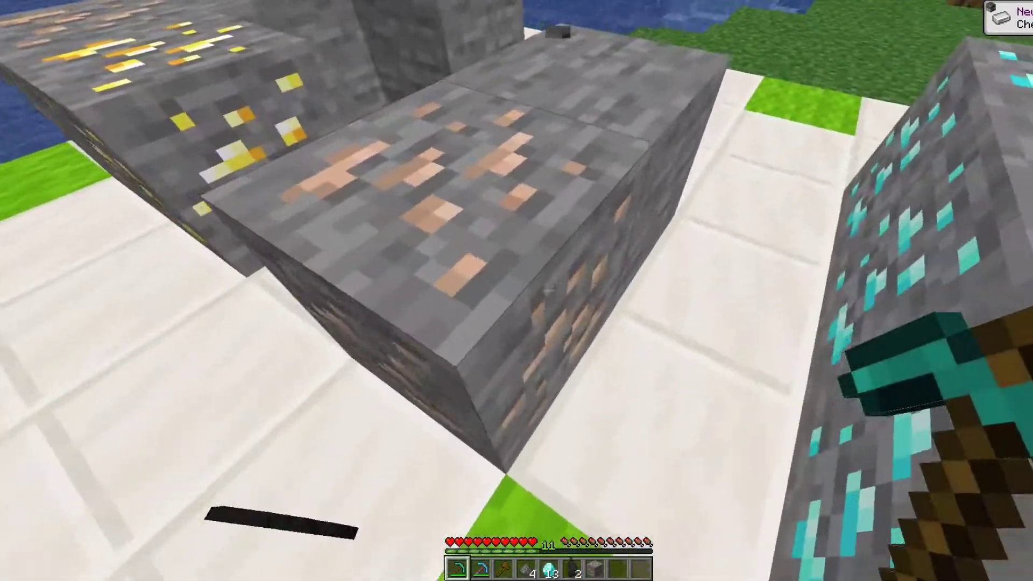
key(s)
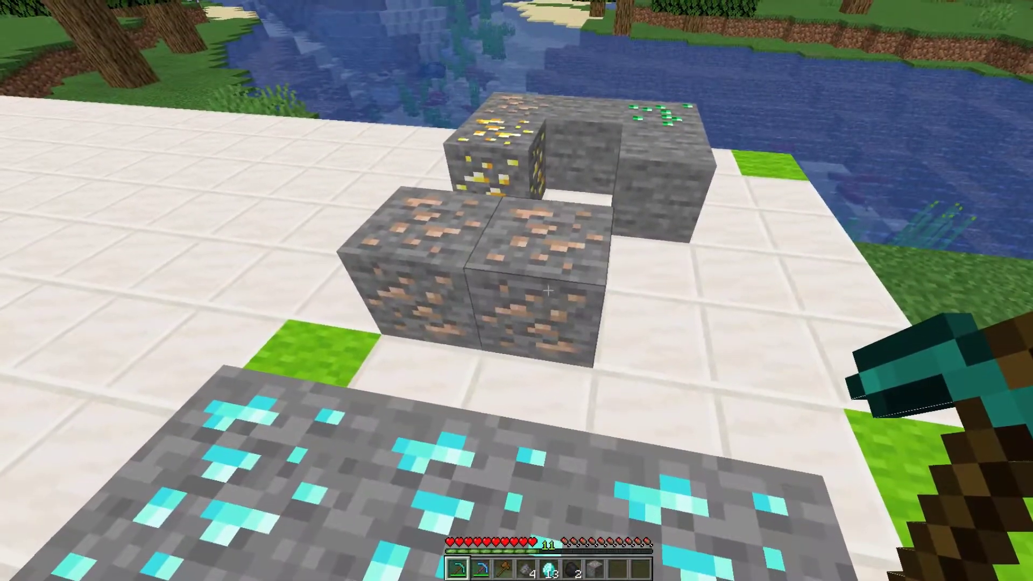
key(w)
click(548, 291)
click(548, 290)
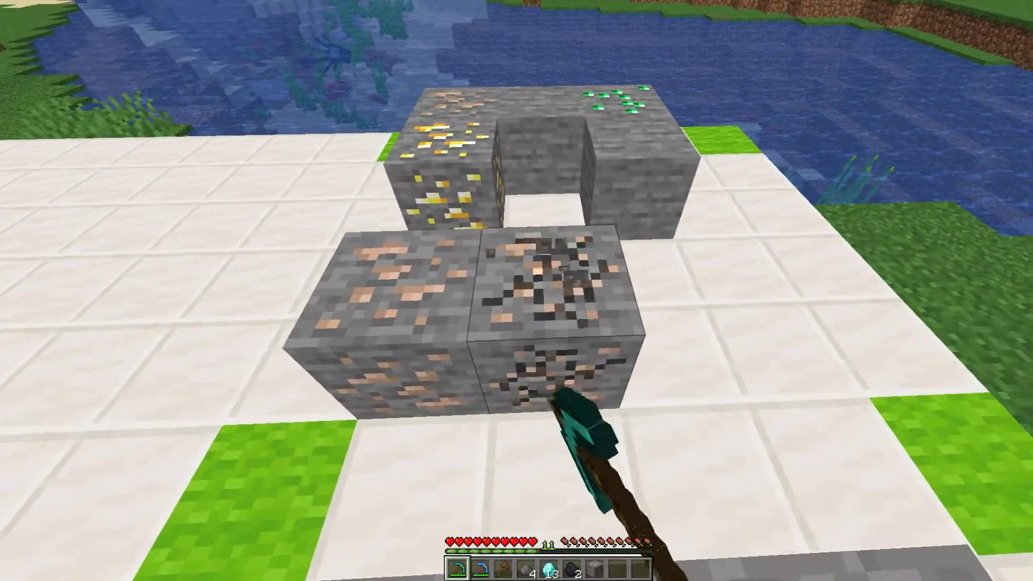
key(w)
key(s)
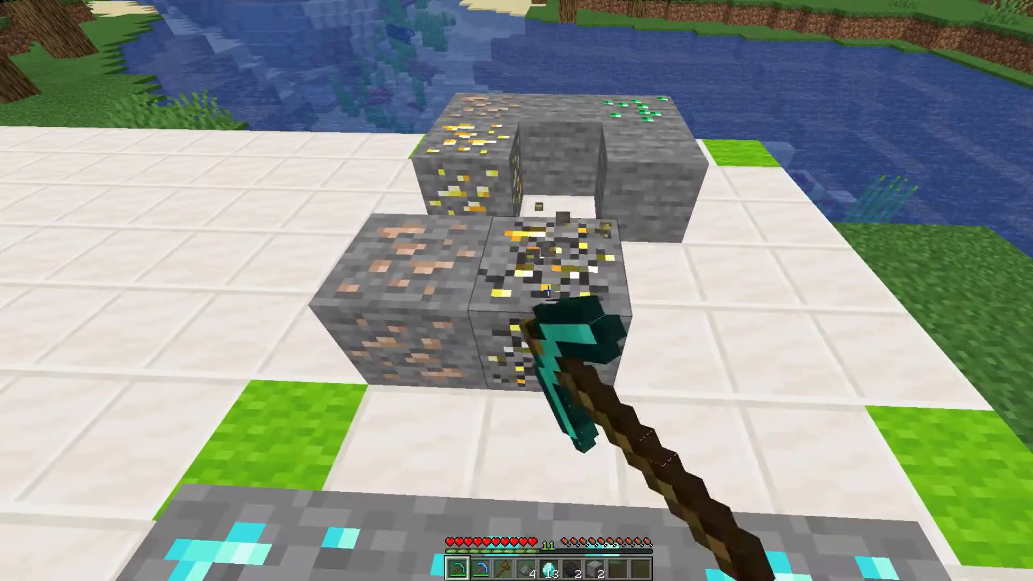
- Break the gold ore and step back to view the ore blocks
click(548, 290)
key(s)
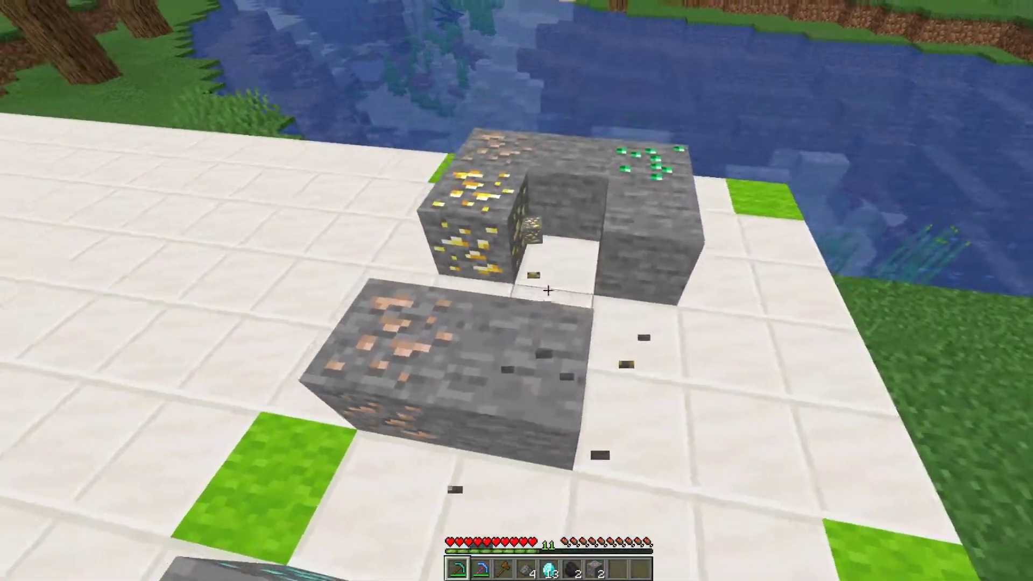
key(w)
key(s)
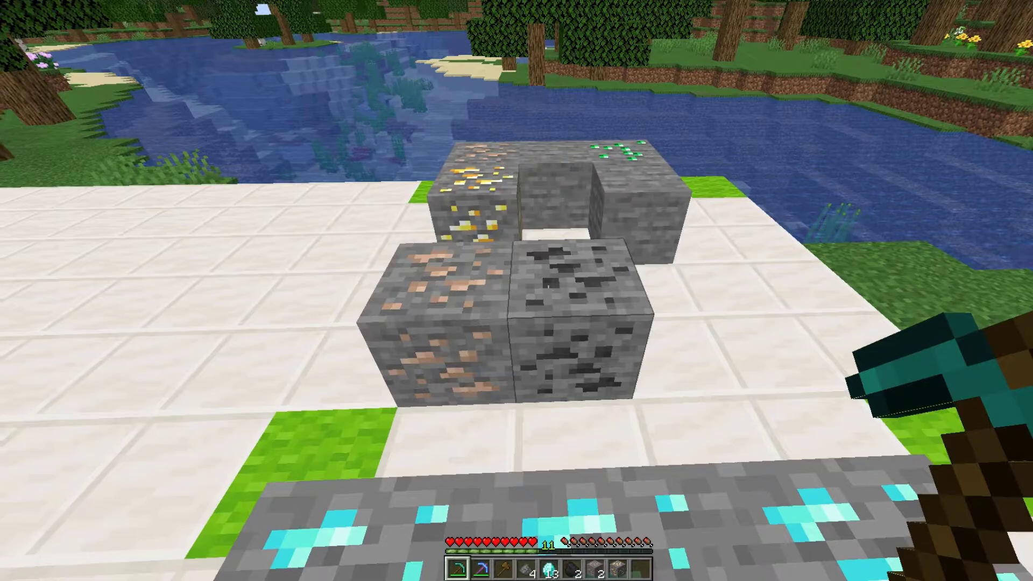
- Mine the coal ore and break the next two stone placeholder blocks
key(w)
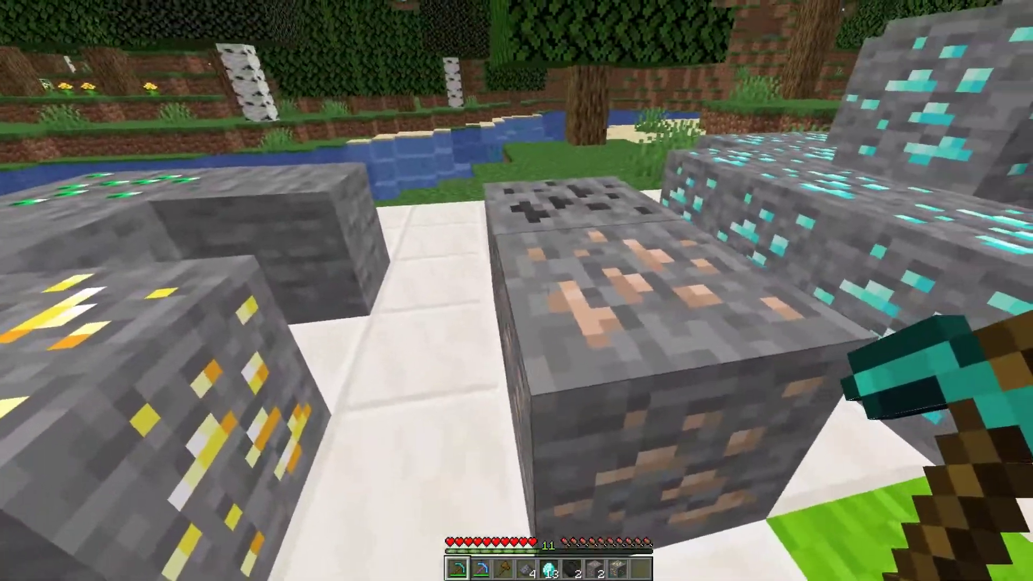
click(547, 290)
click(547, 291)
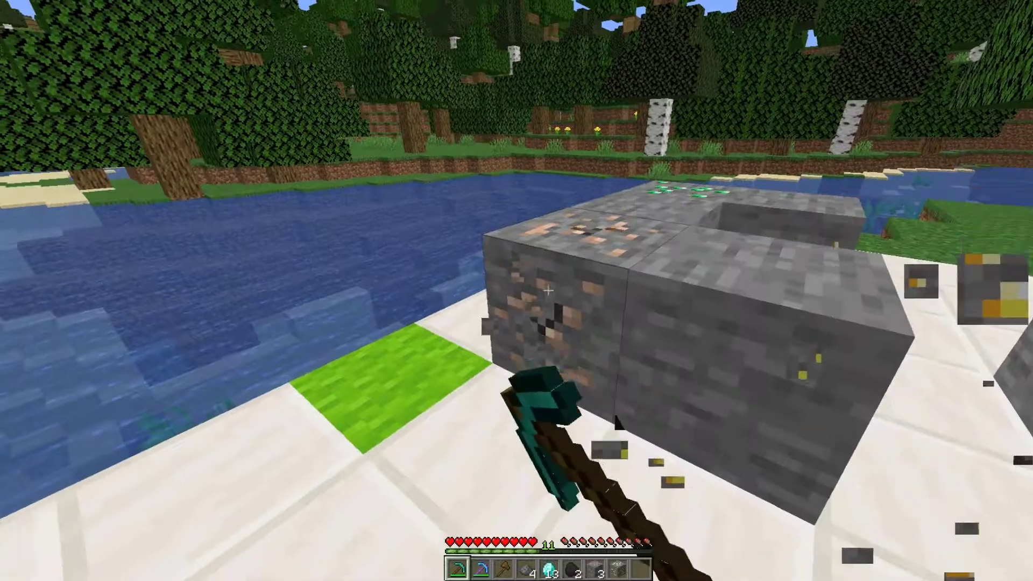
click(547, 291)
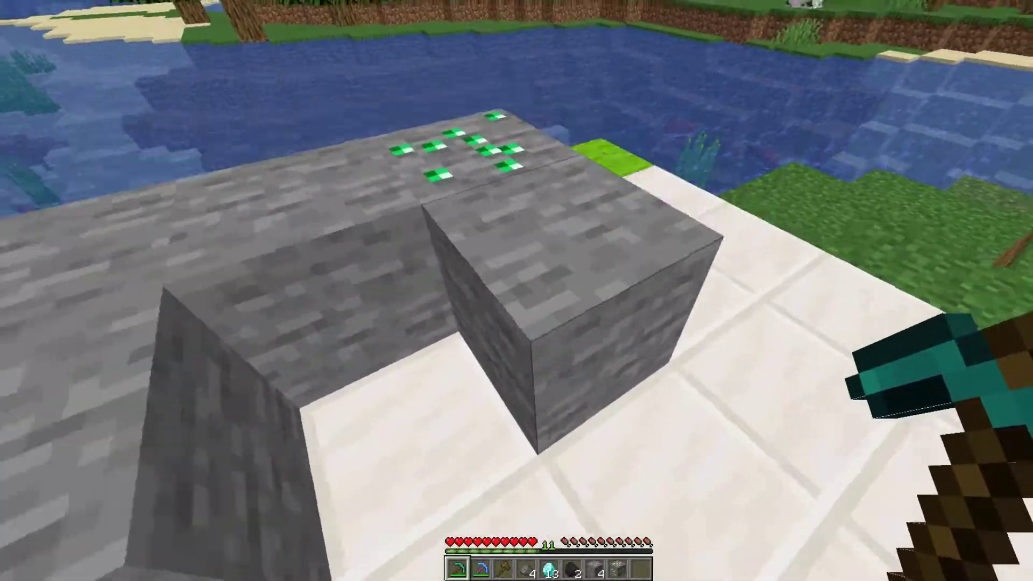
- Break the stone placeholders and mine the emerald ore, collecting an emerald
click(547, 290)
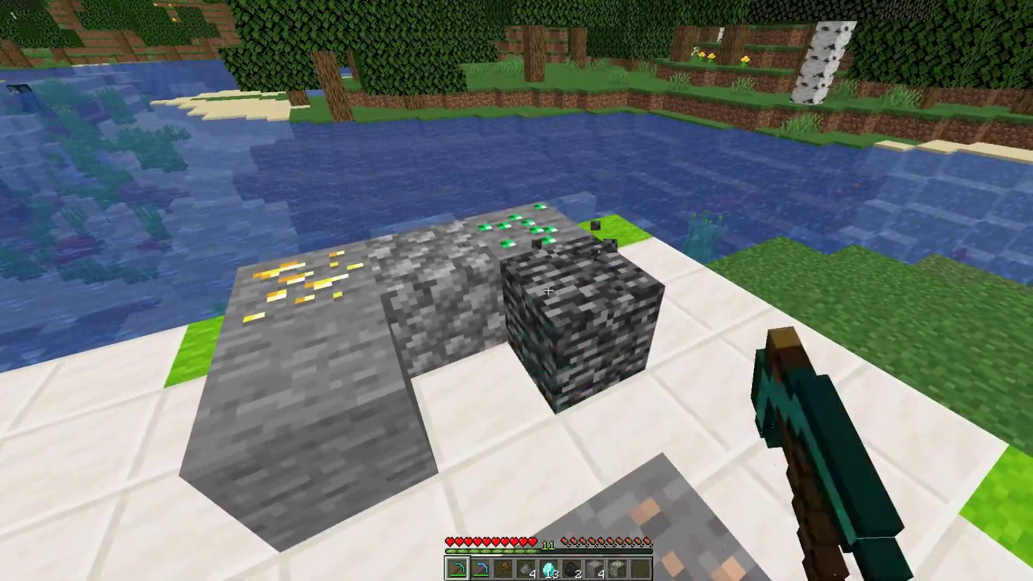
click(547, 290)
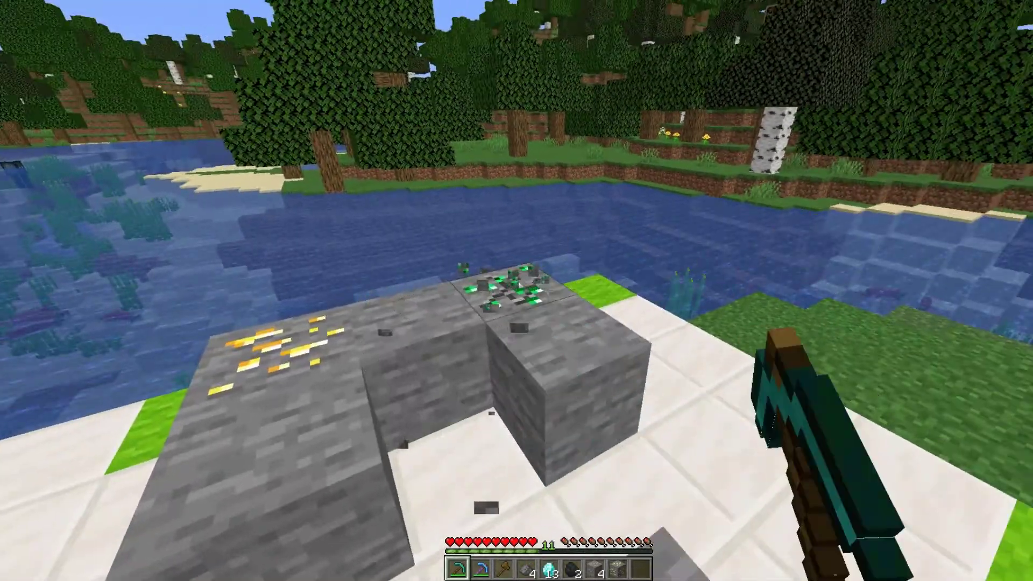
click(517, 291)
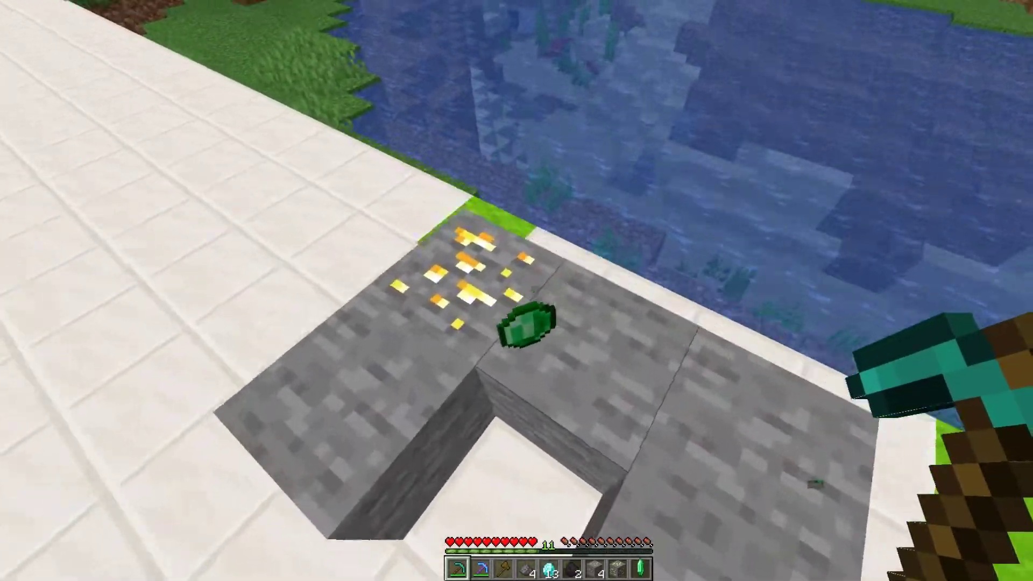
click(516, 291)
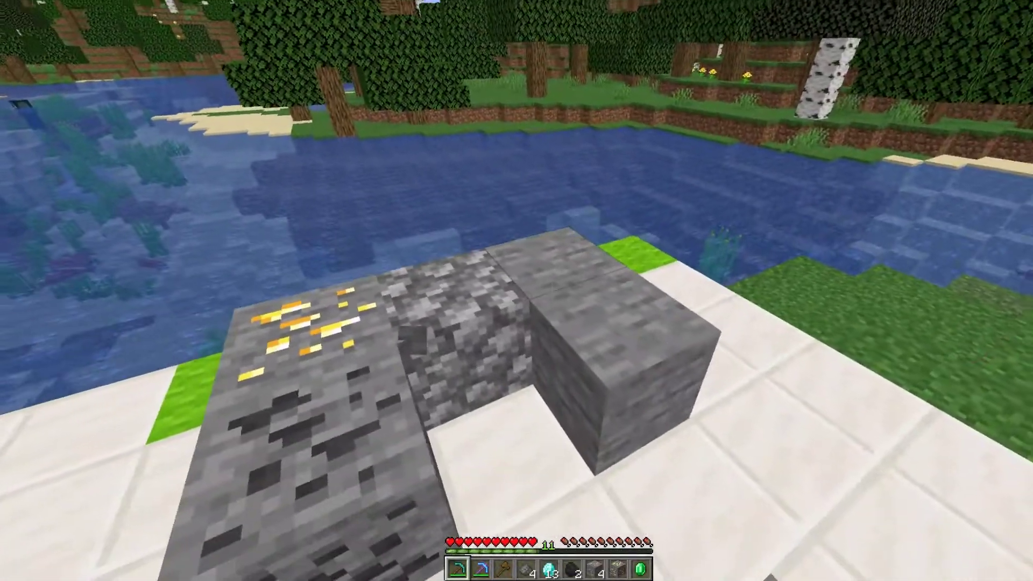
- Keep mining placeholder blocks and the regenerated emerald ore
click(547, 290)
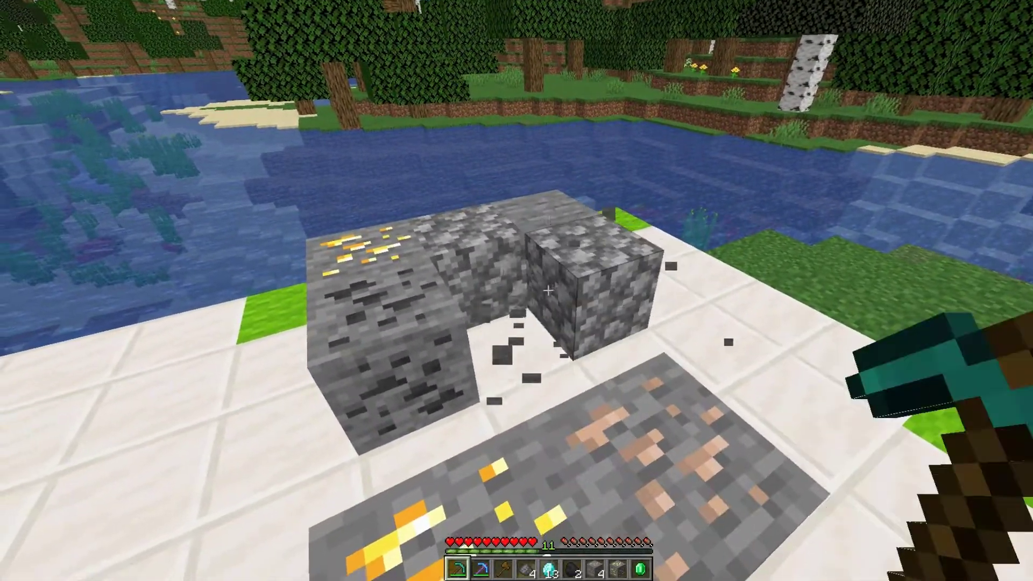
click(547, 290)
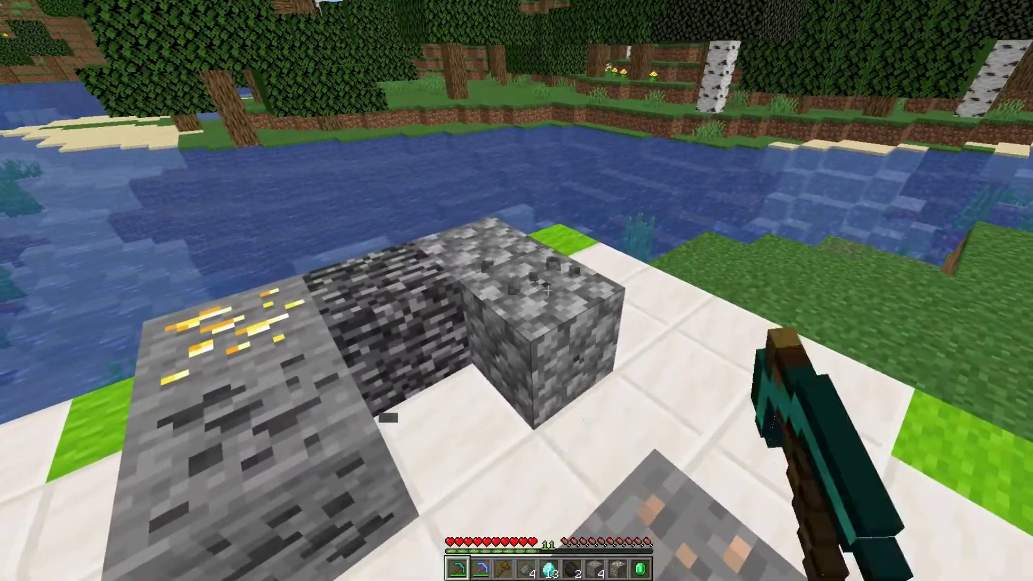
click(547, 290)
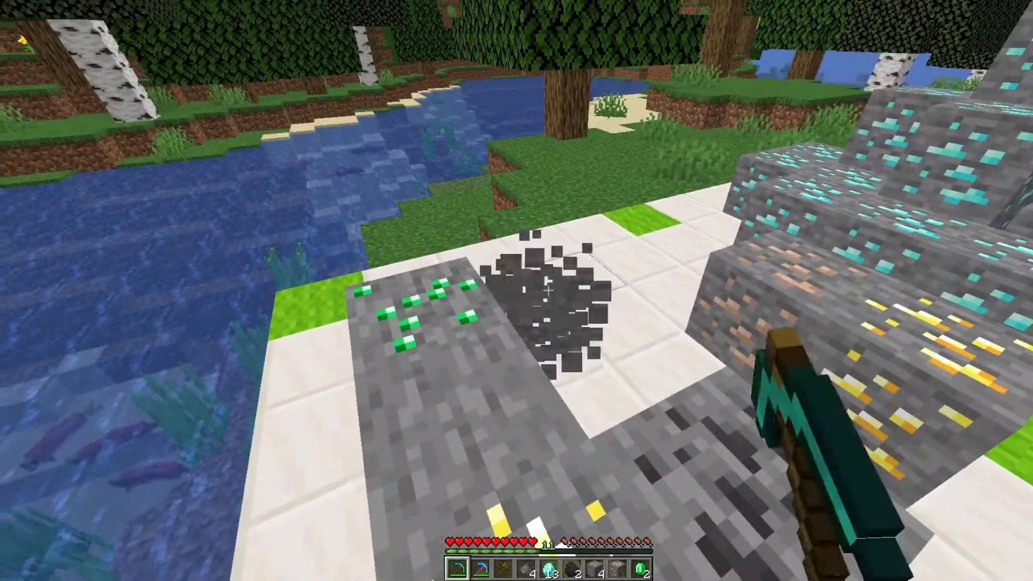
click(548, 290)
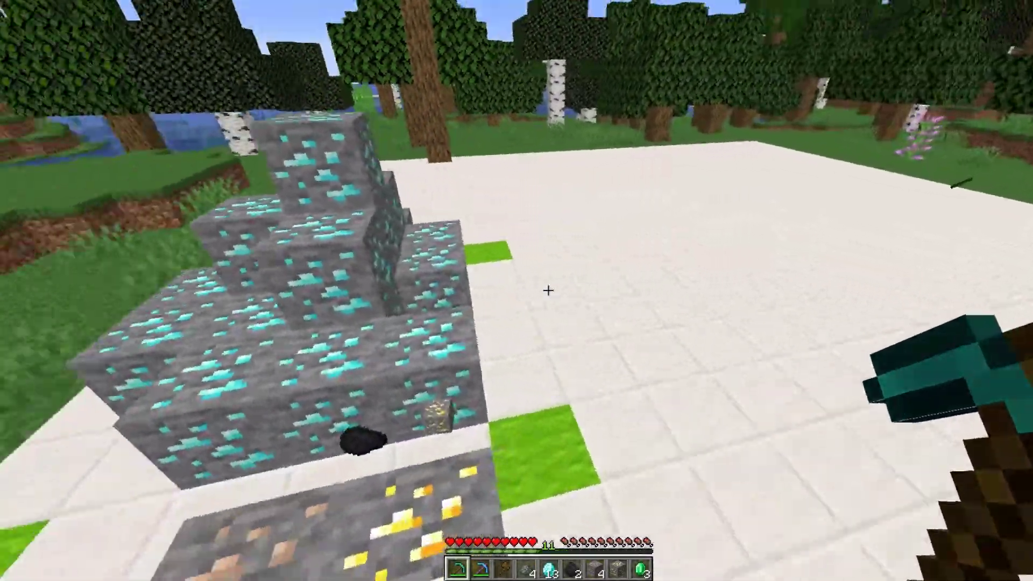
- Mine a diamond ore, read BlockRegen's chat warning, and circle the diamond ore pyramid
key(s)
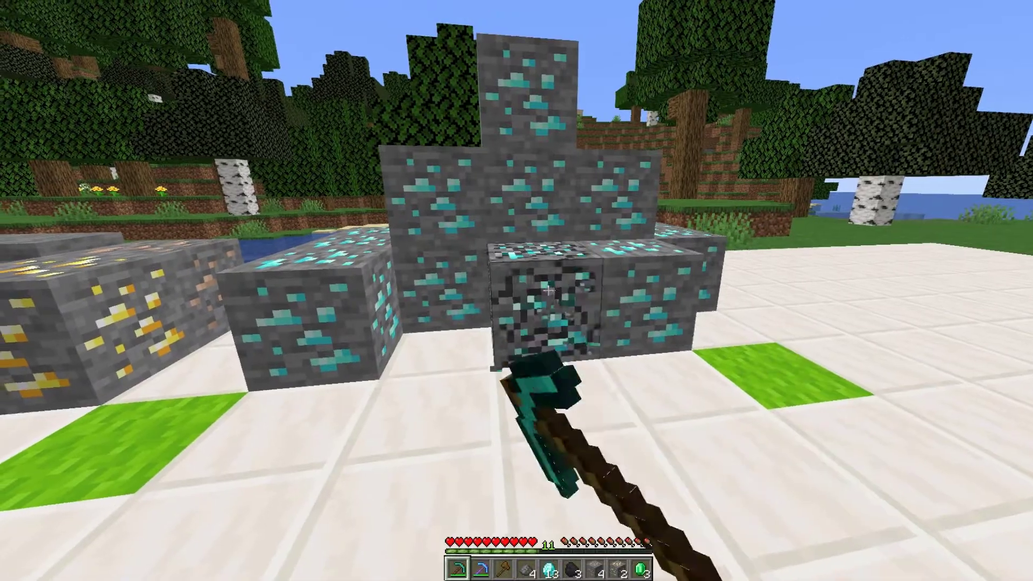
click(548, 290)
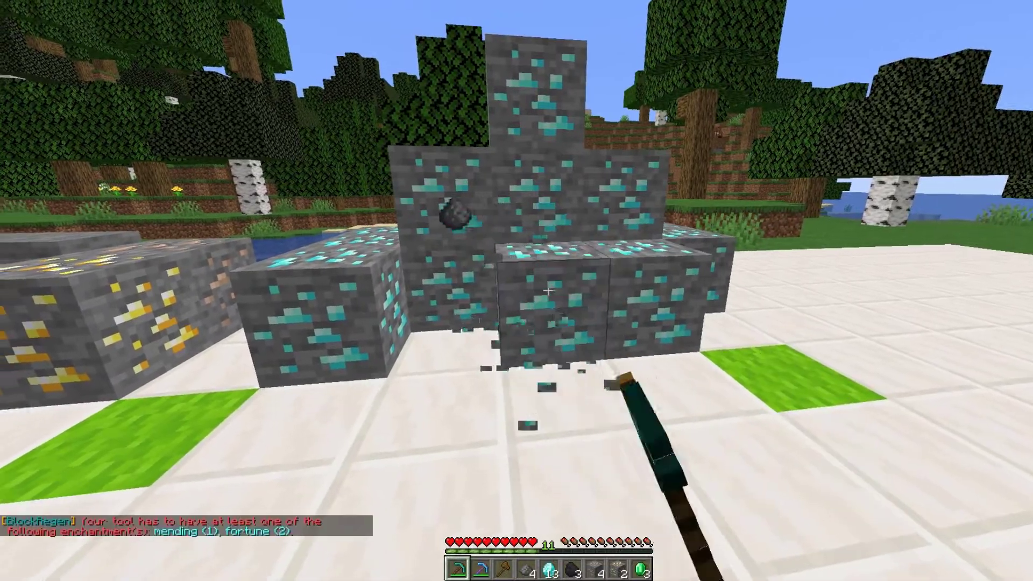
key(t)
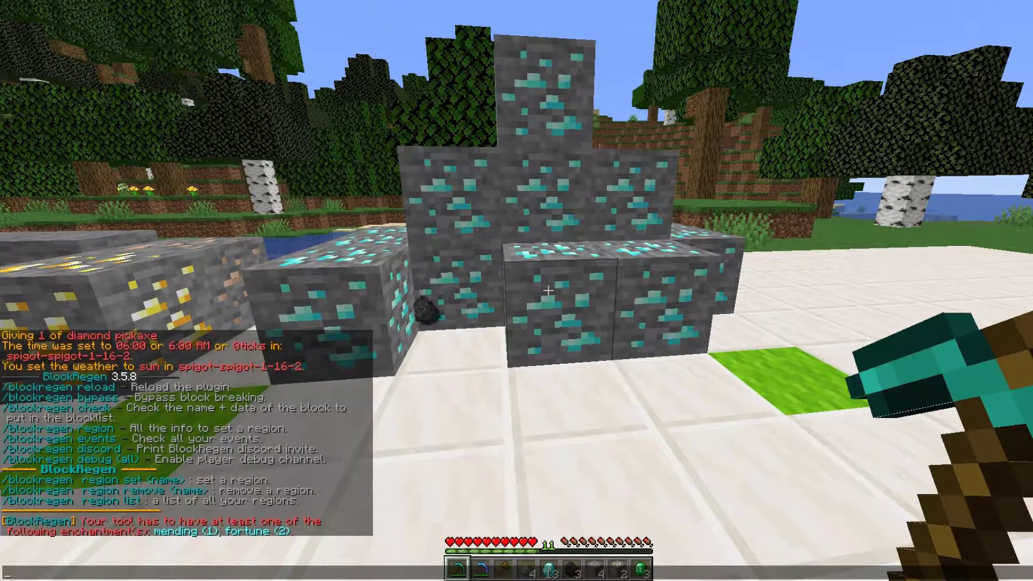
key(Escape)
key(a)
key(w)
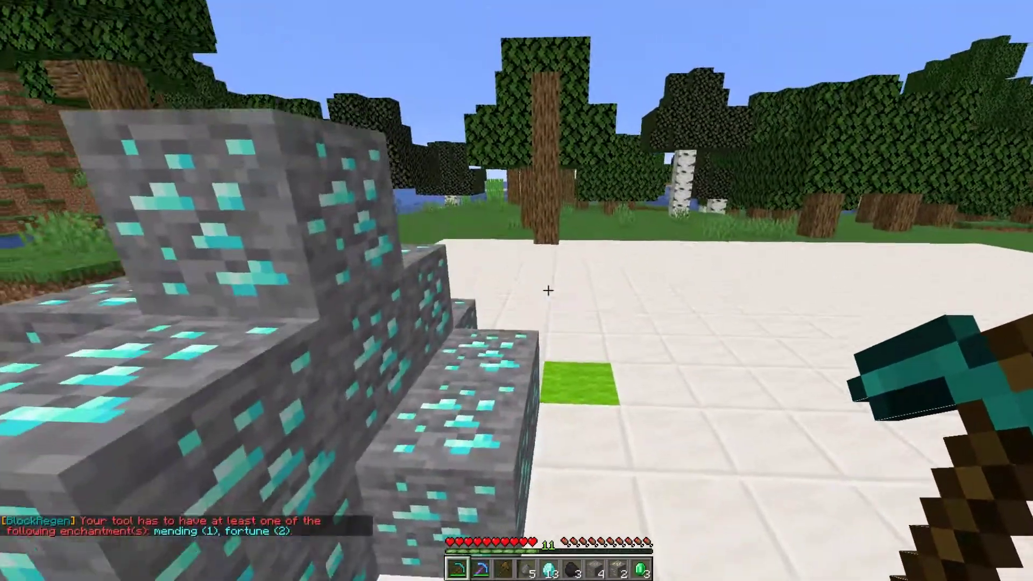
key(w)
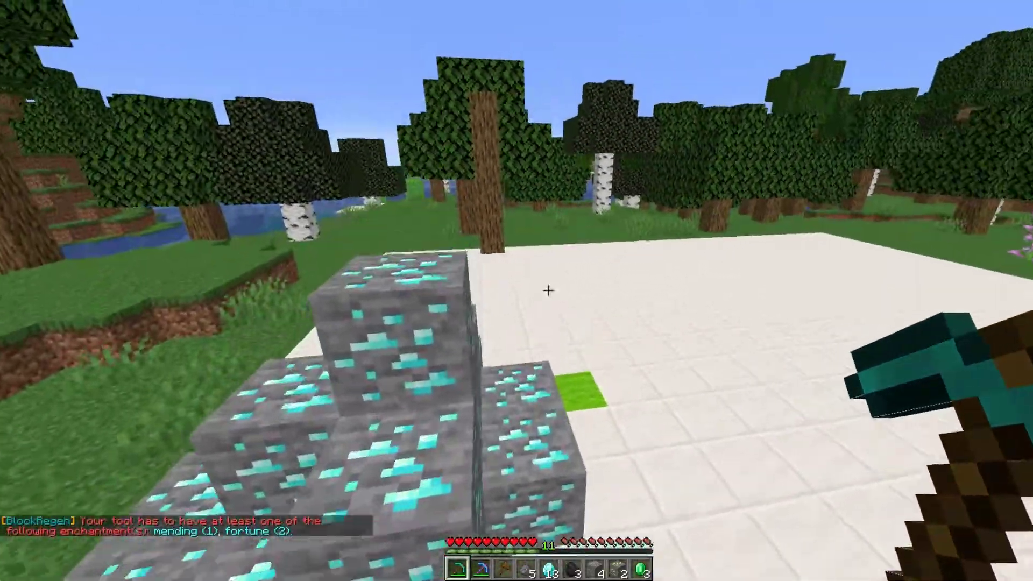
- Switch to the netherite pickaxe, check its enchantments, and mine the diamond ore pyramid
key(2)
key(e)
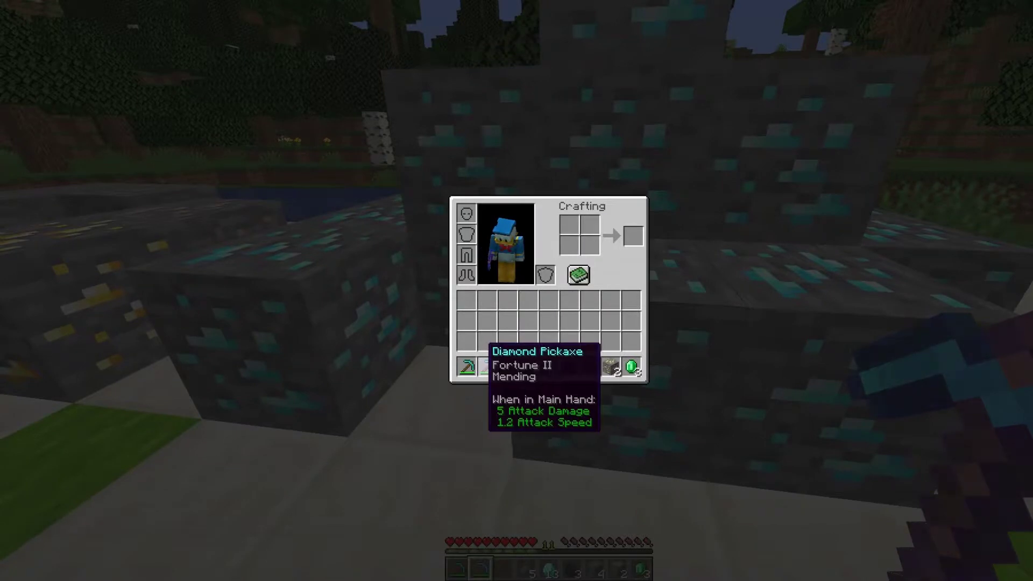
key(e)
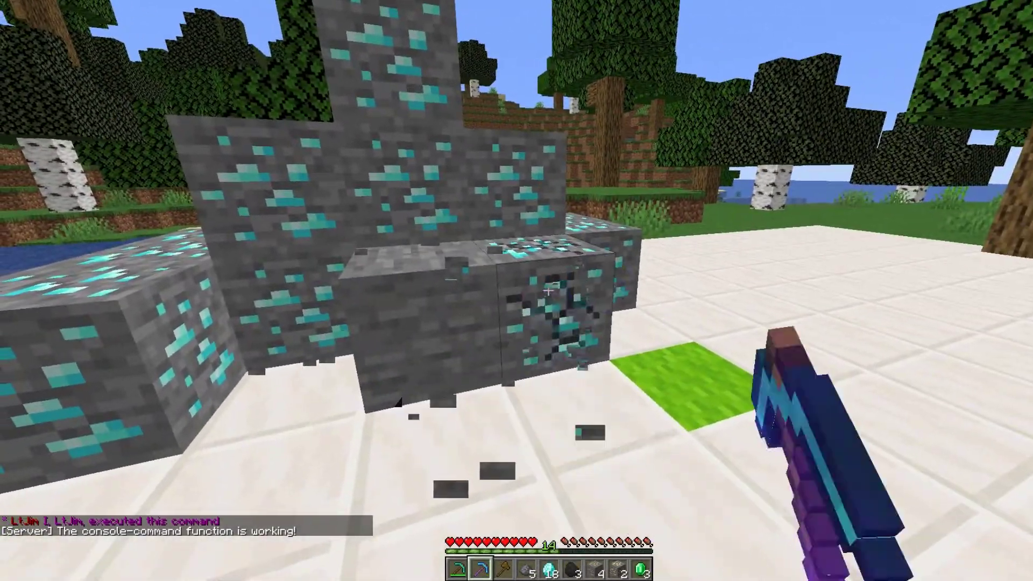
drag(548, 291, 548, 291)
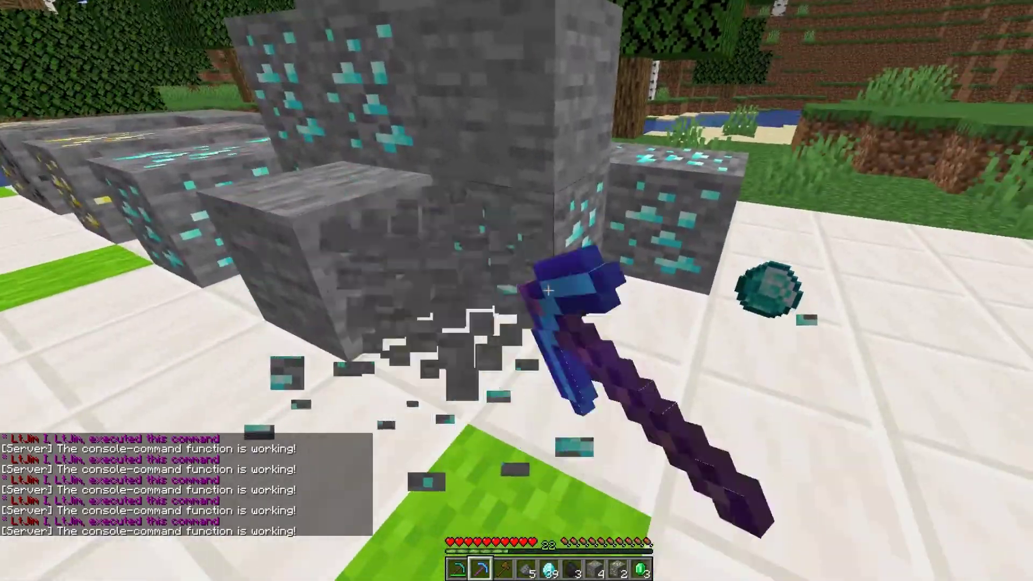
drag(548, 291, 548, 291)
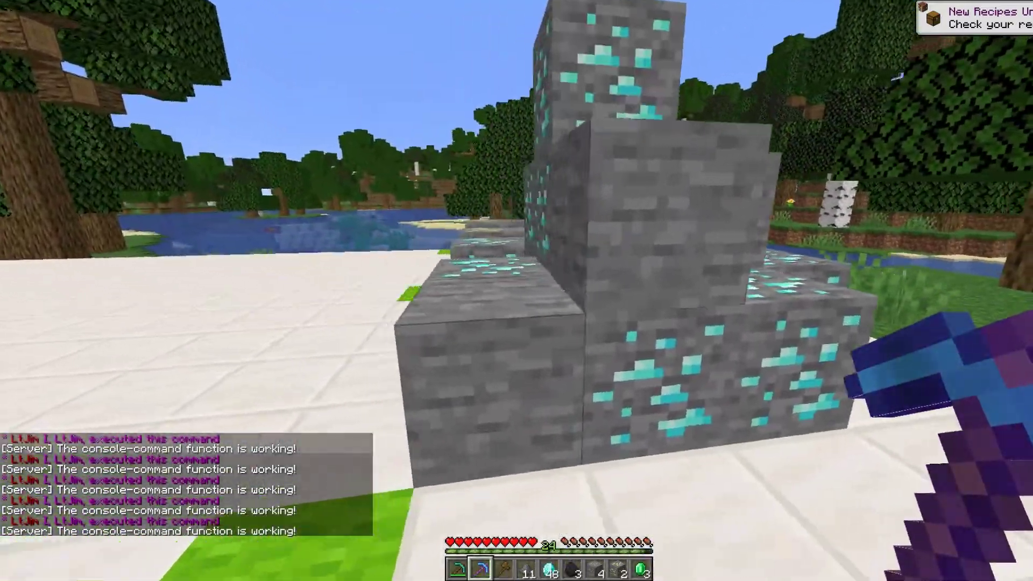
key(s)
key(5)
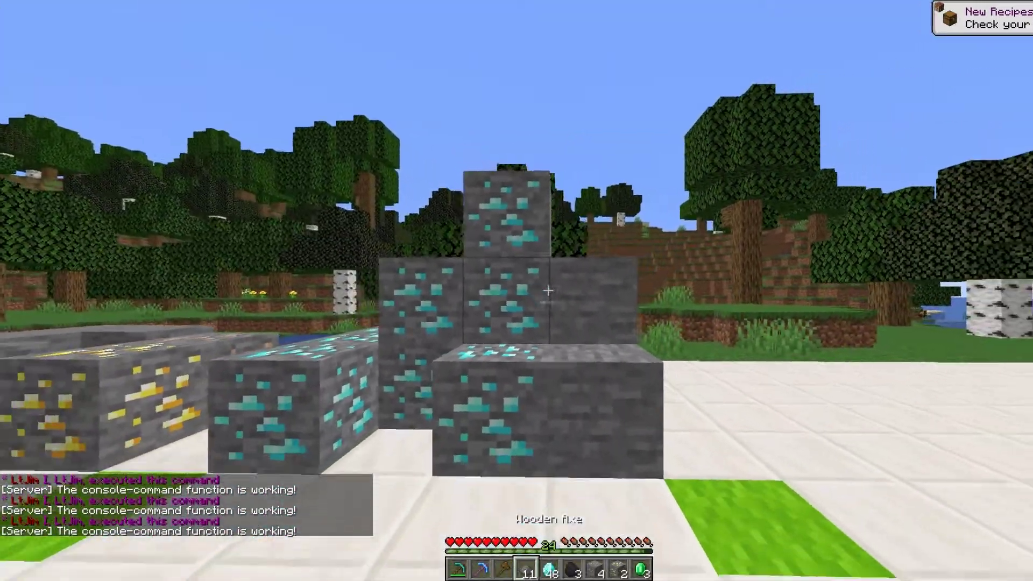
key(e)
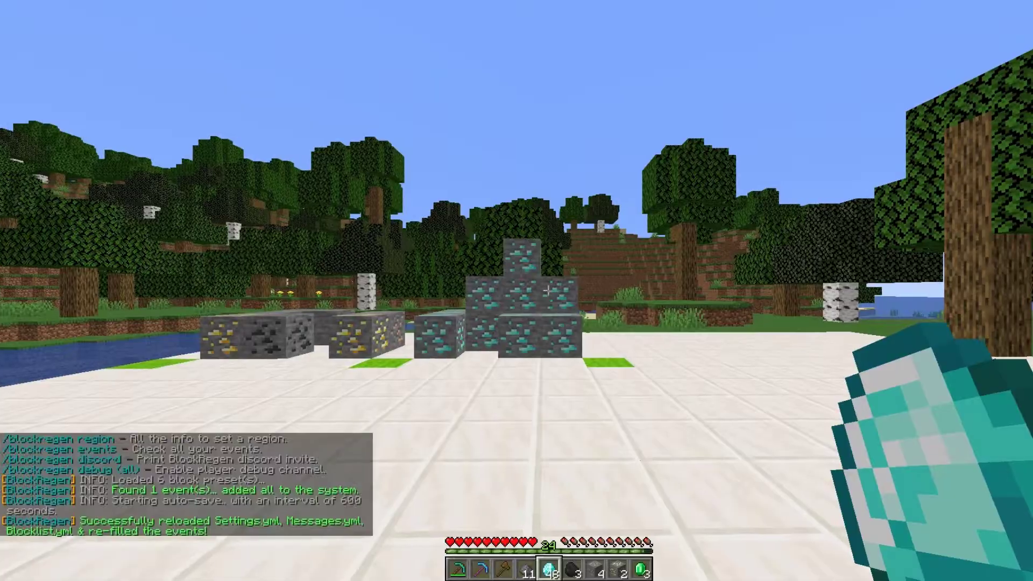
- Run /blockregen reload, /blockregen region and /blockregen region list, showing regions test and 2
key(t)
key(Up)
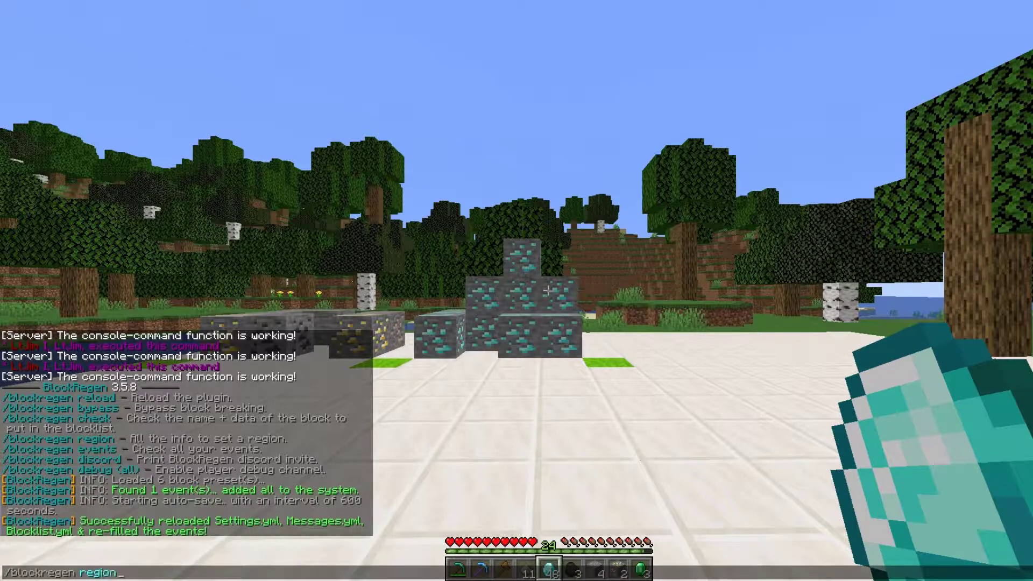
key(Return)
key(t)
text(/blockregen region l)
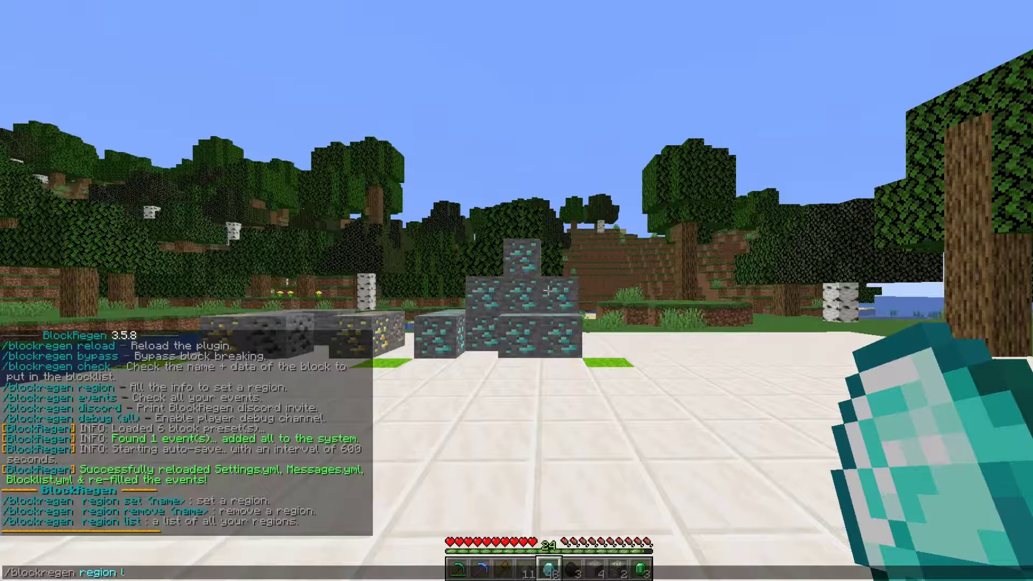
text(ist)
key(Return)
key(w)
key(t)
key(Escape)
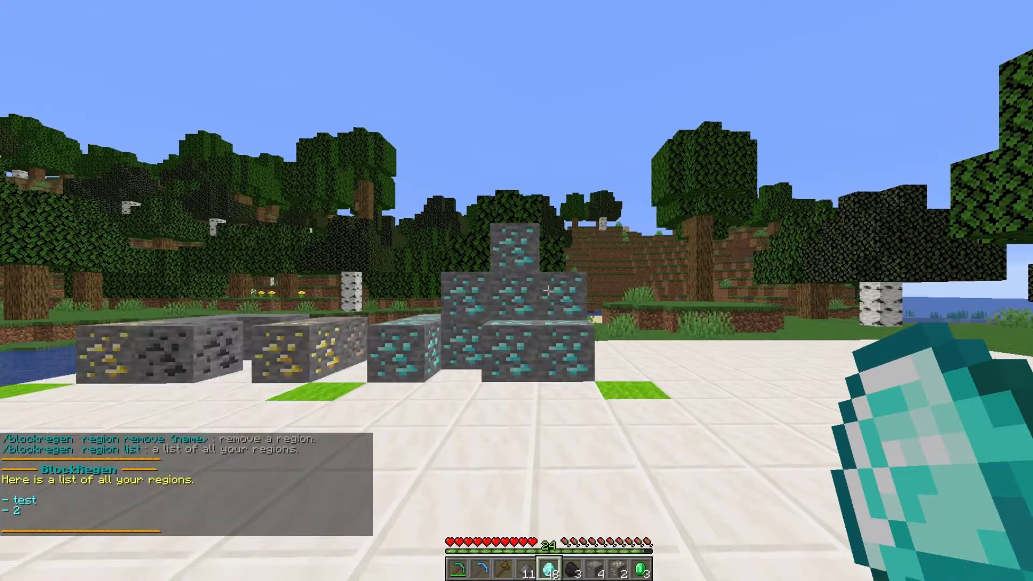
- Take a stone block from the creative inventory, then place and break it on the quartz floor
key(1)
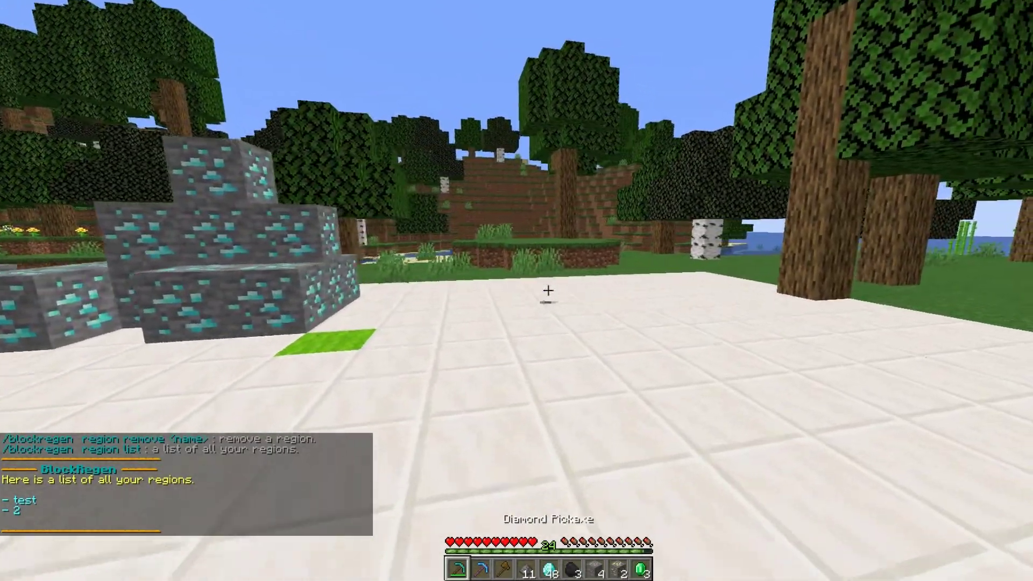
key(e)
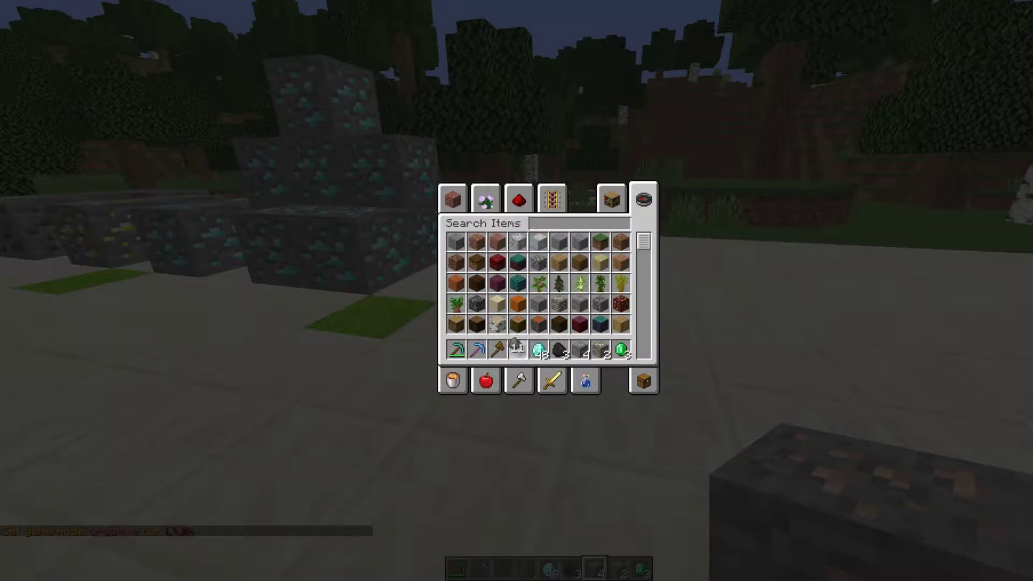
right_click(517, 350)
key(e)
key(1)
key(4)
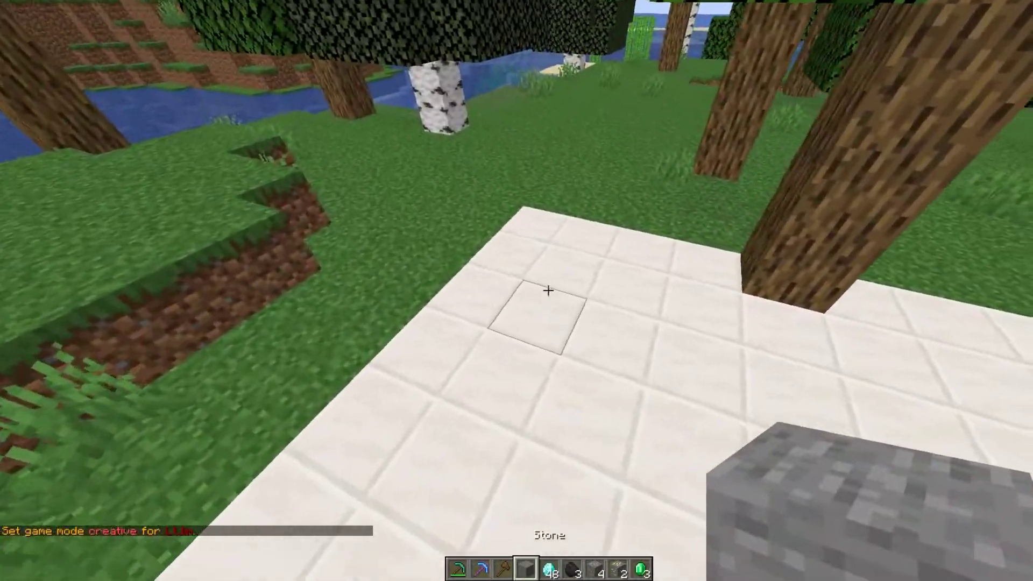
right_click(548, 291)
click(549, 291)
right_click(549, 290)
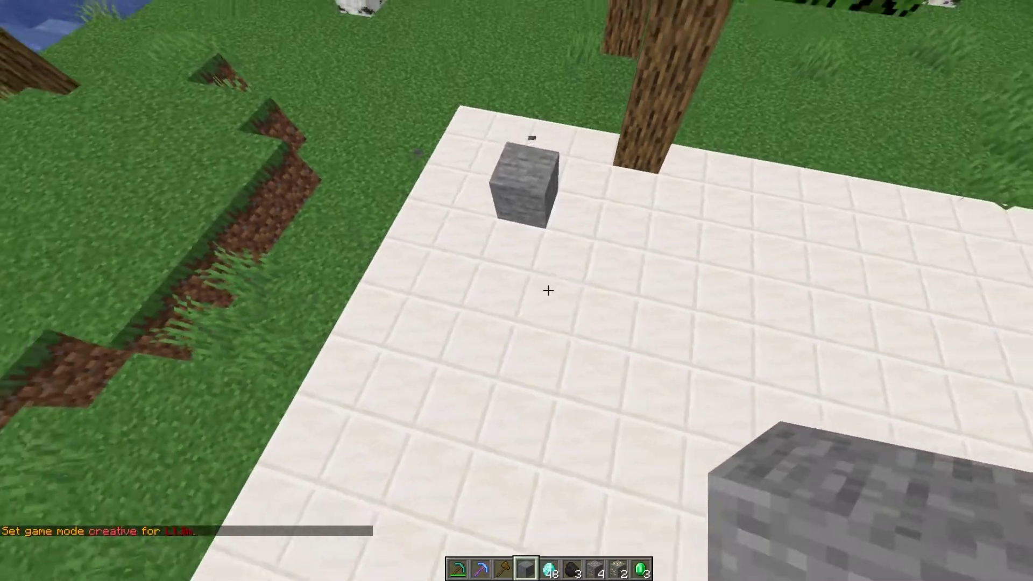
right_click(549, 291)
click(548, 291)
- Hold the wooden axe and get the WorldEdit wand with //wand
key(2)
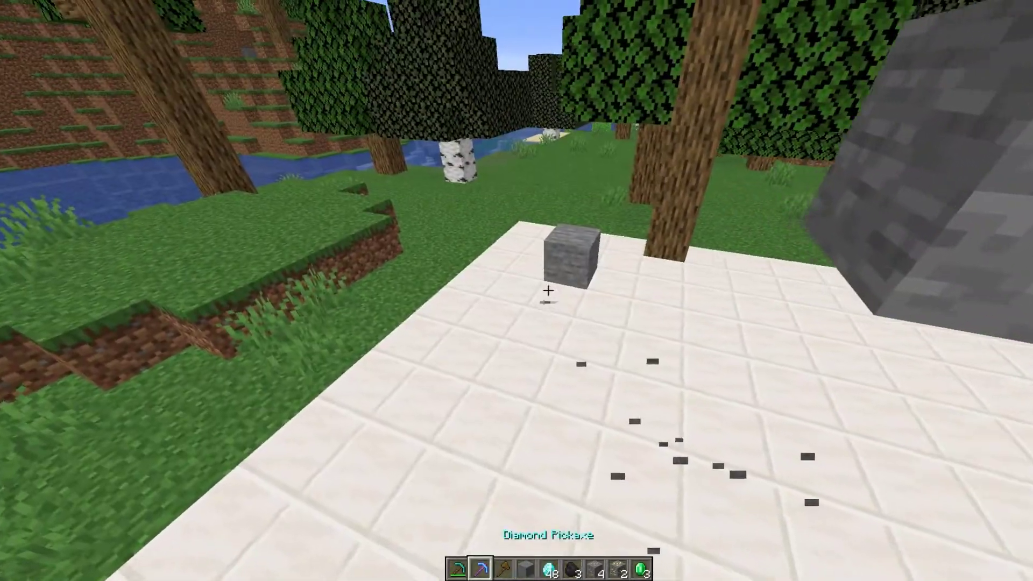
key(3)
key(e)
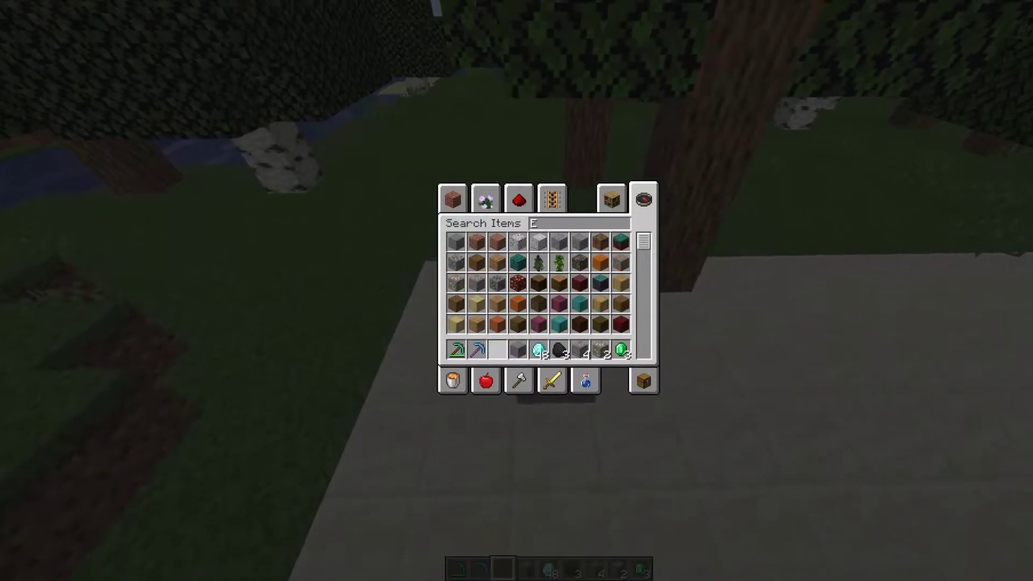
key(Escape)
text(t//wand)
key(Return)
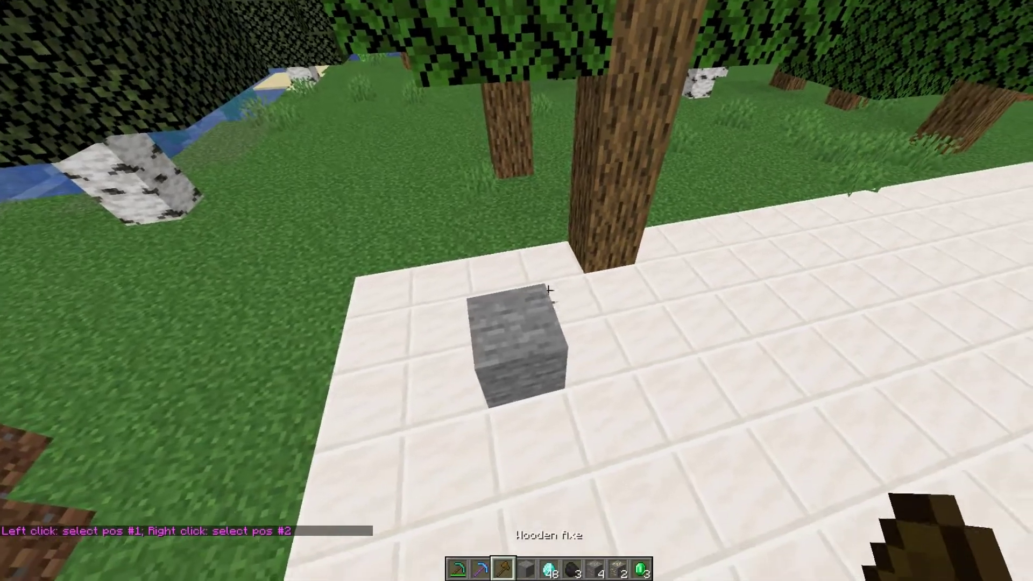
- Set selection corners at (168, 64, 95) and (171, 67, 99) and start typing /blockregen region
click(548, 290)
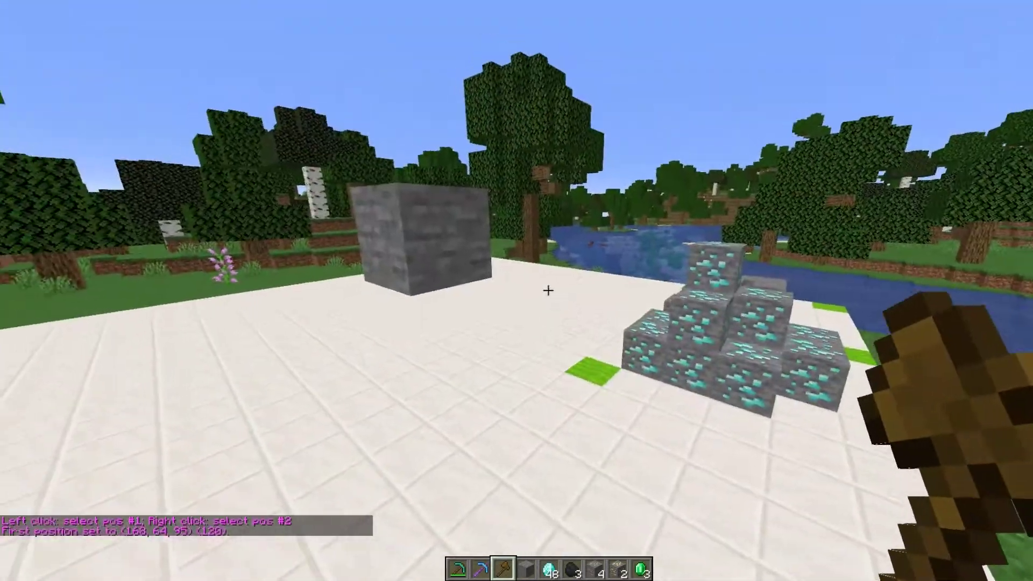
right_click(548, 291)
key(4)
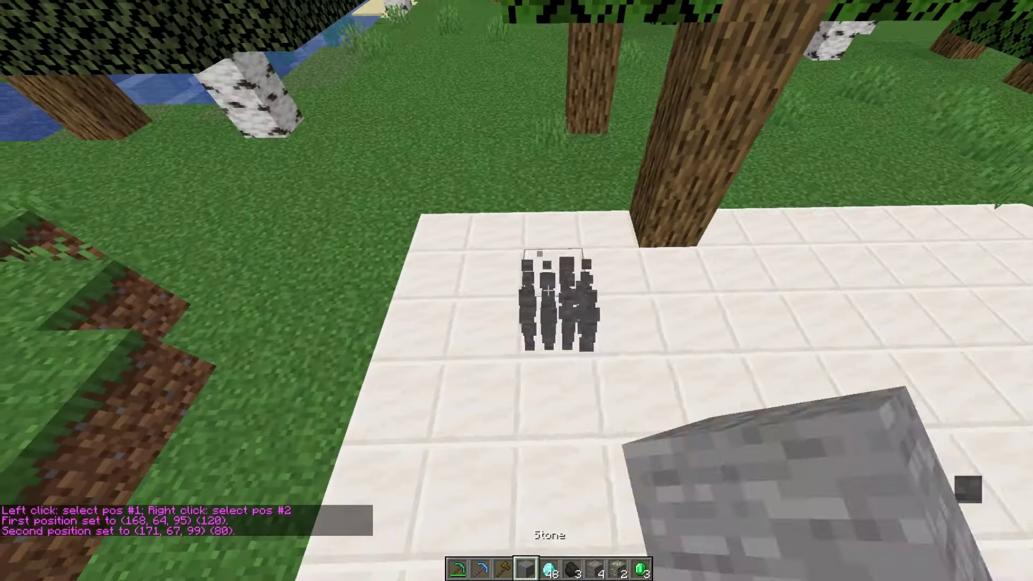
key(t)
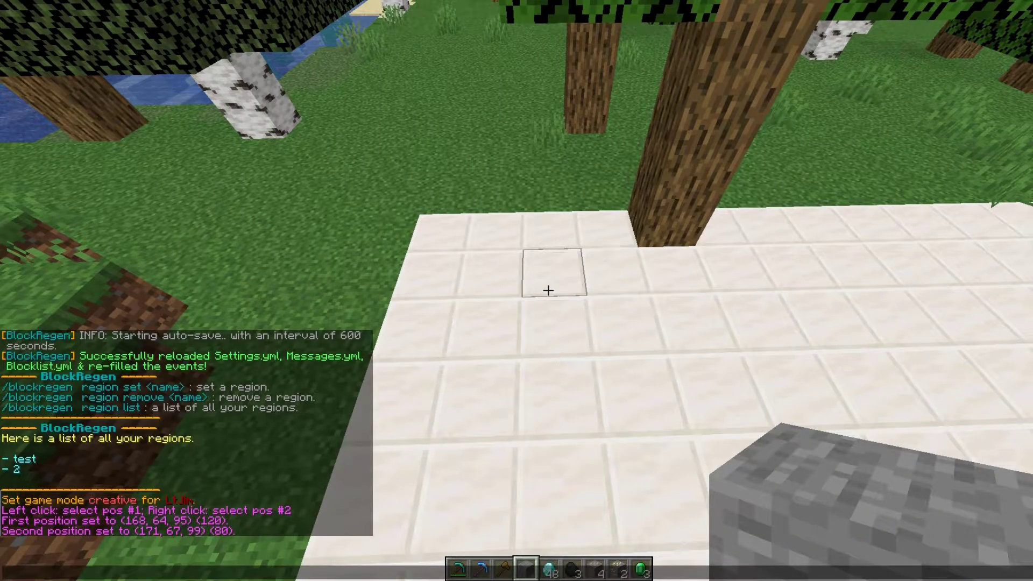
text(/blockregen region)
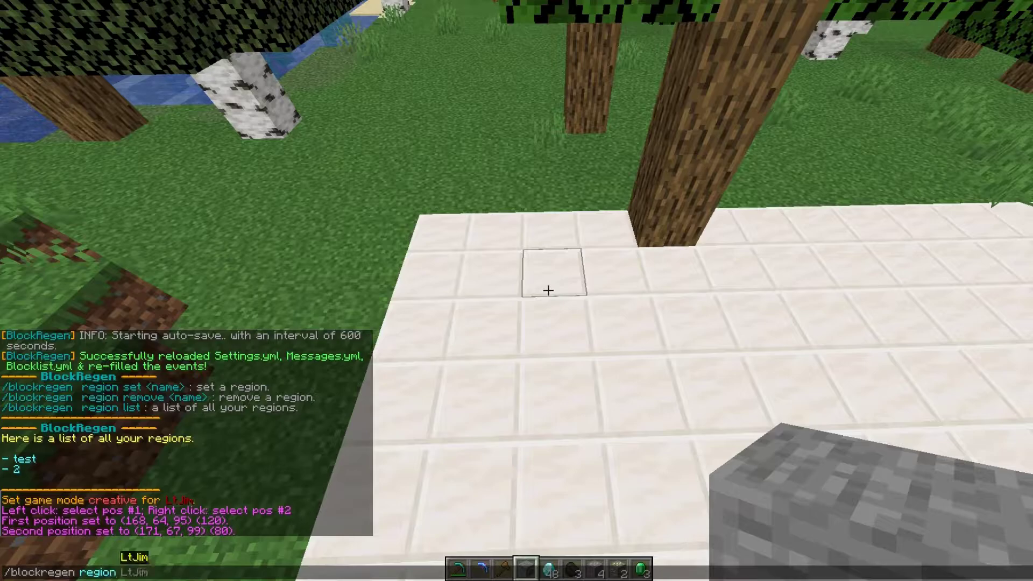
- Save the selection as a region and place gold and iron ore inside it
key(Return)
click(548, 290)
scroll(548, 290, down, 4)
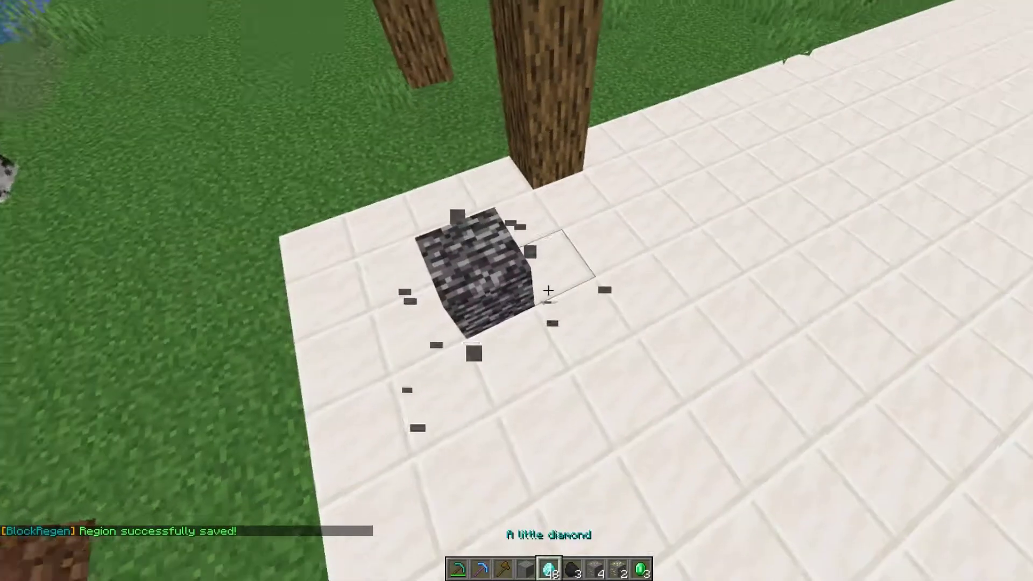
right_click(548, 290)
scroll(548, 290, up, 1)
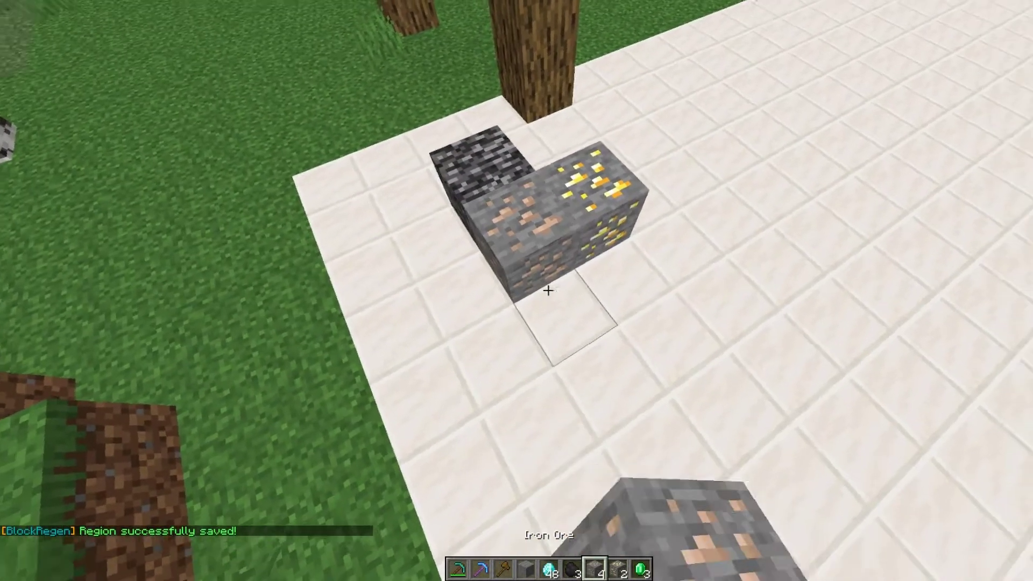
right_click(548, 290)
click(548, 290)
right_click(548, 290)
- Repeatedly mine the gold and iron ores, watching them regenerate into different ores
click(548, 290)
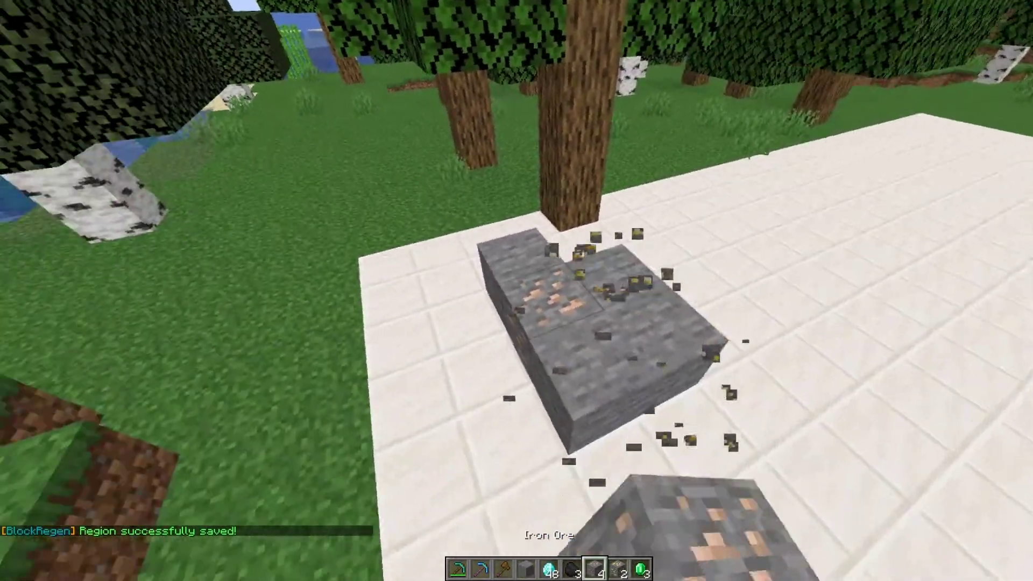
click(548, 290)
click(548, 290)
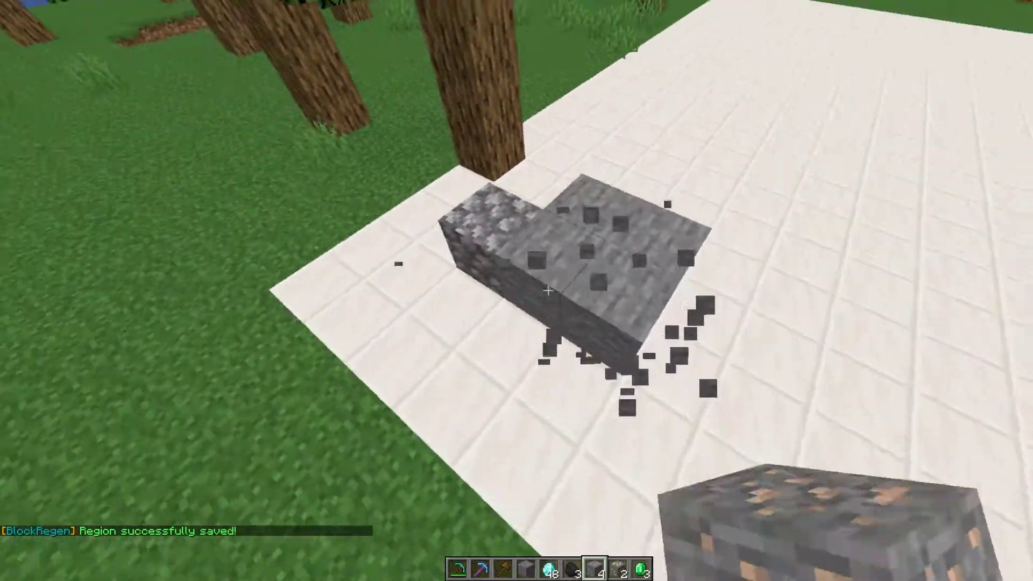
scroll(548, 290, down, 1)
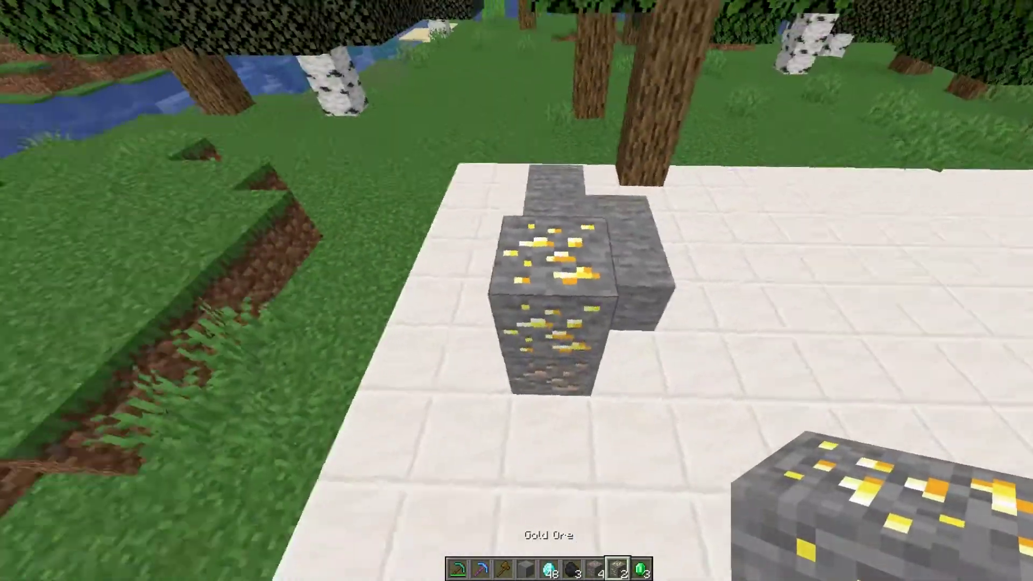
click(548, 290)
click(548, 290)
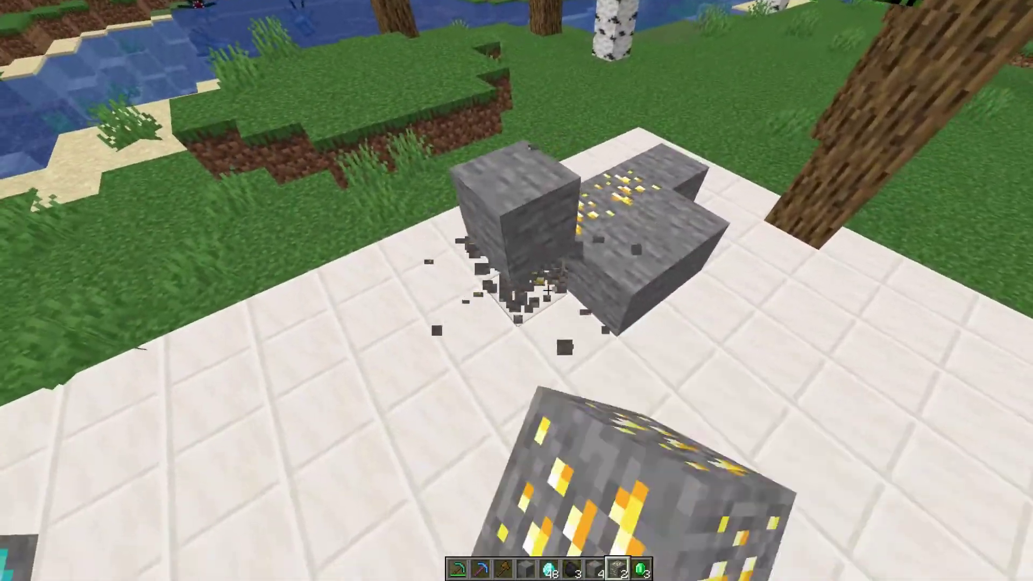
scroll(549, 290, up, 1)
scroll(548, 290, down, 3)
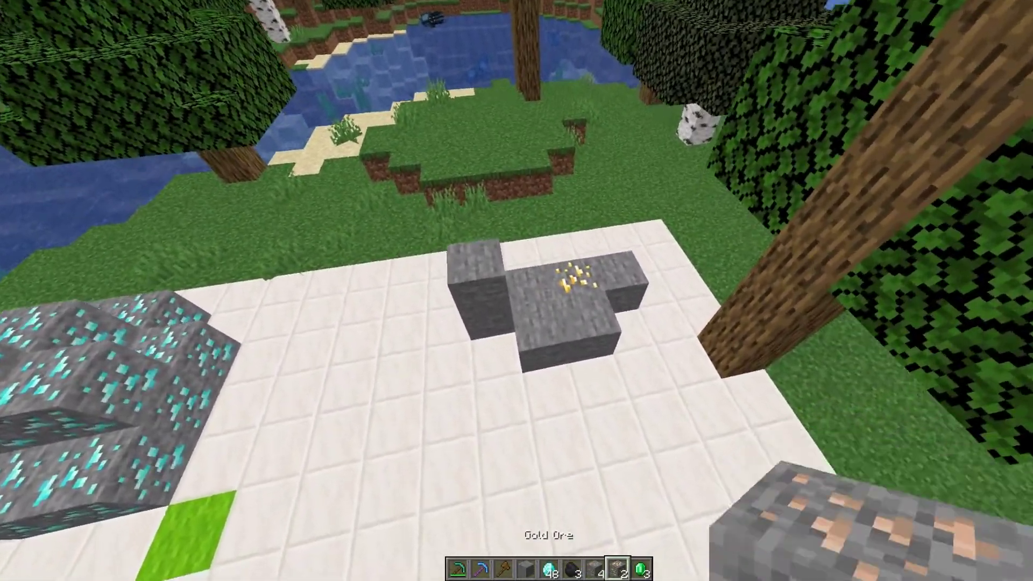
scroll(548, 289, up, 1)
click(549, 290)
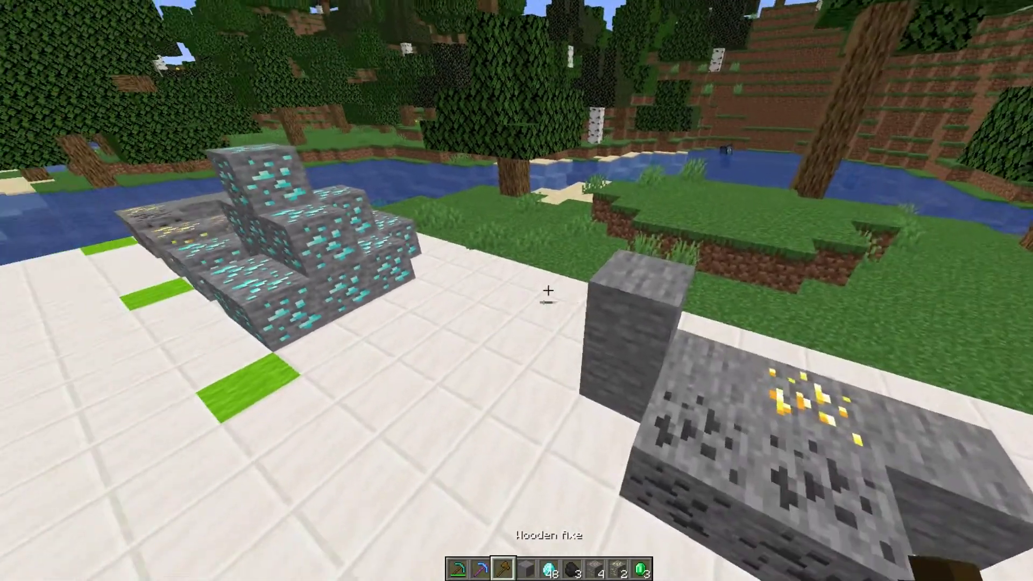
scroll(548, 290, down, 2)
click(548, 290)
scroll(548, 290, up, 1)
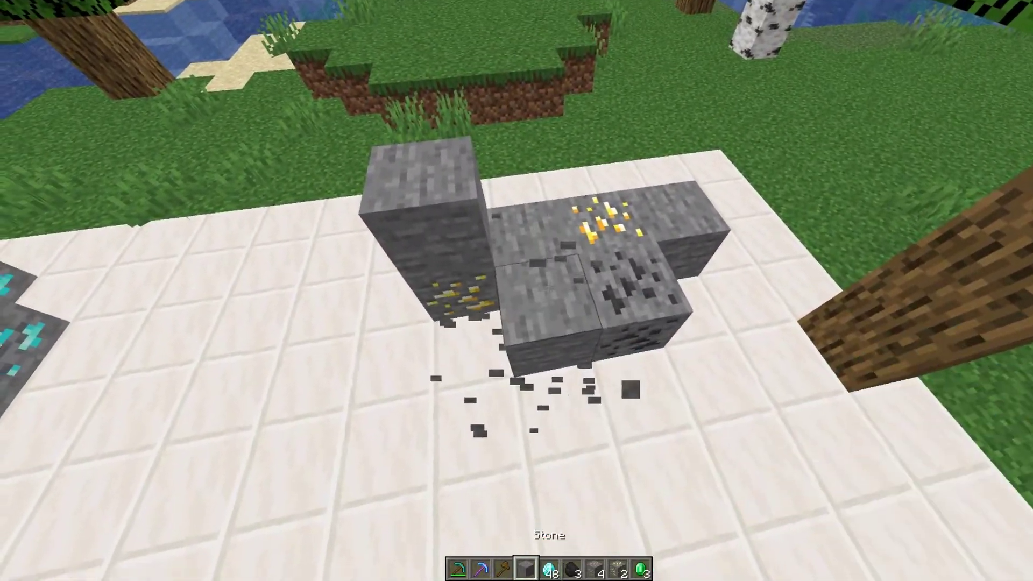
scroll(548, 290, up, 1)
- Select the tall stone block with the wand and run //set ## to turn it into coal ore
right_click(517, 290)
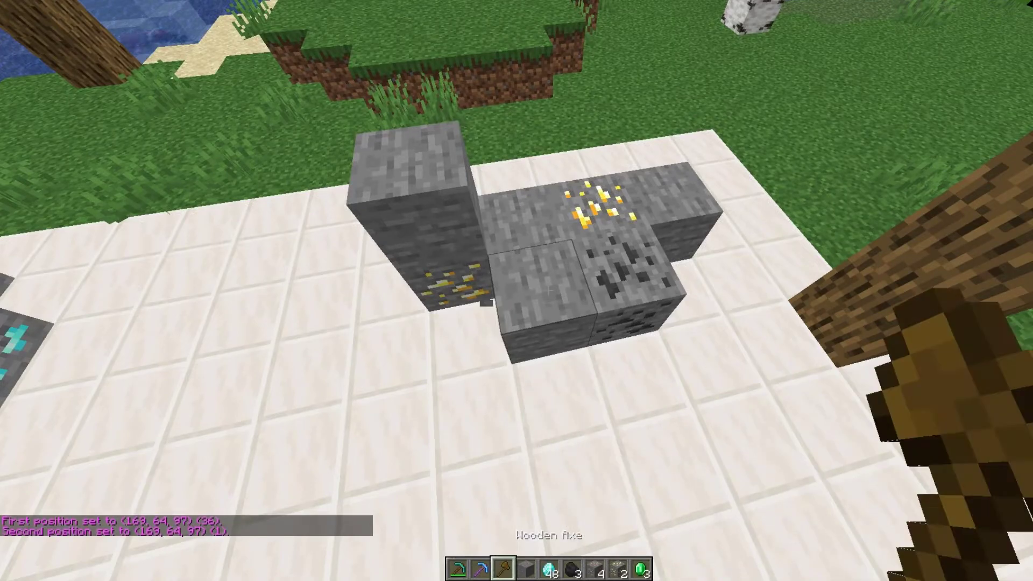
key(slash)
text(/set ##)
key(Return)
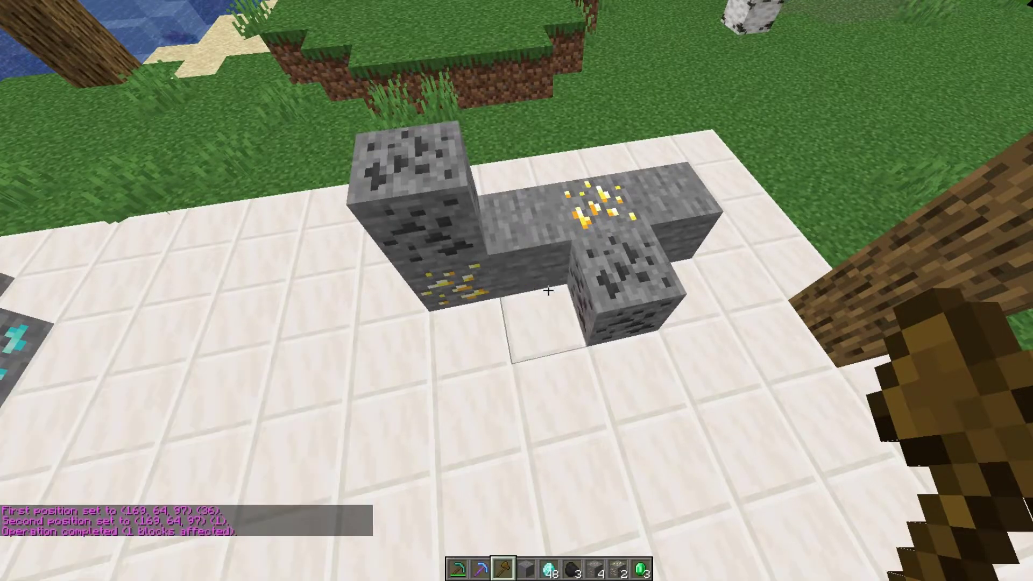
scroll(548, 290, down, 3)
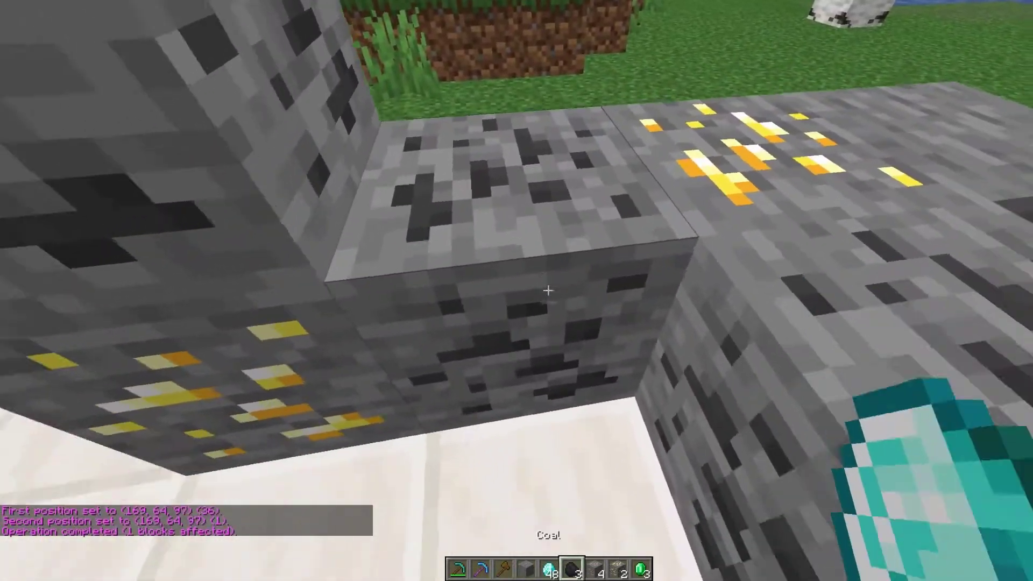
scroll(548, 290, up, 2)
right_click(548, 290)
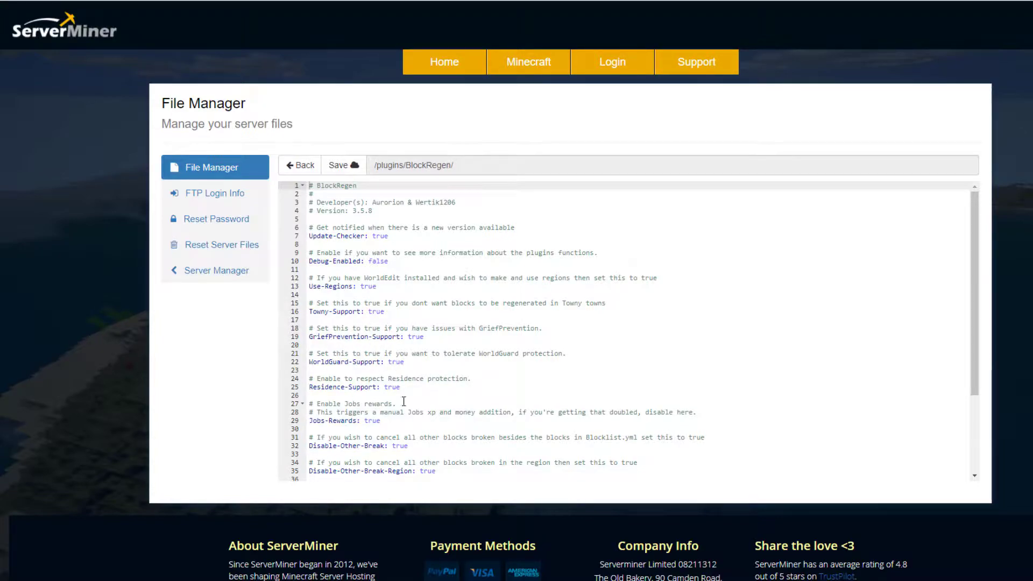
- Scroll through Settings.yml, reviewing Auto-Save at 600 seconds and the Worlds-Enabled list
scroll(403, 401, down, 4)
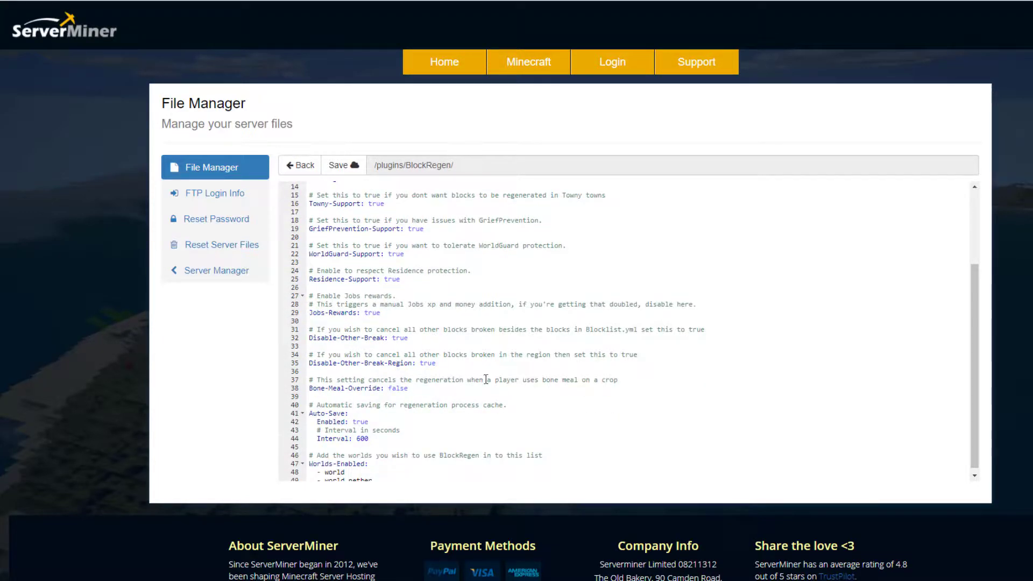
scroll(463, 409, down, 2)
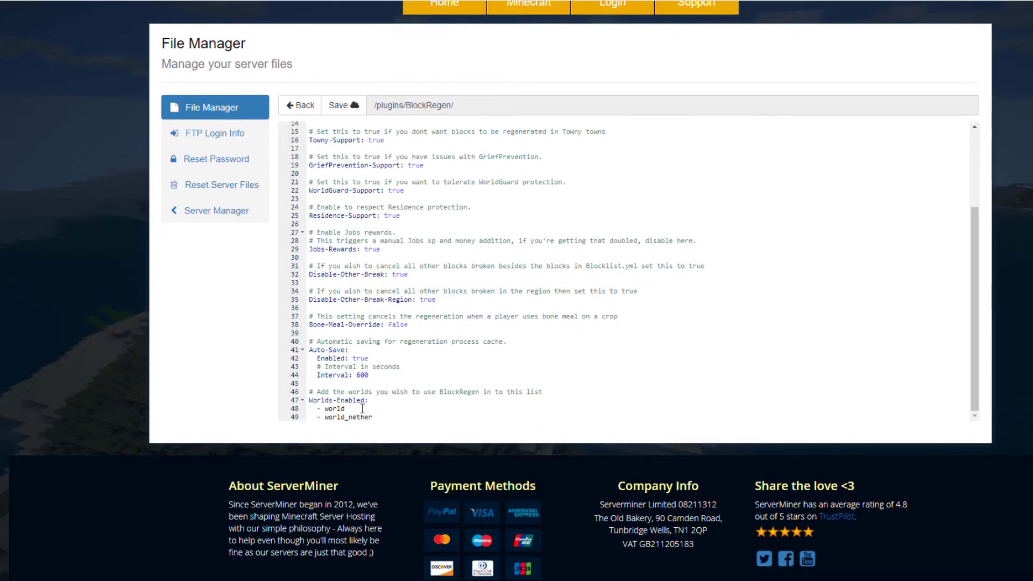
scroll(362, 409, up, 1)
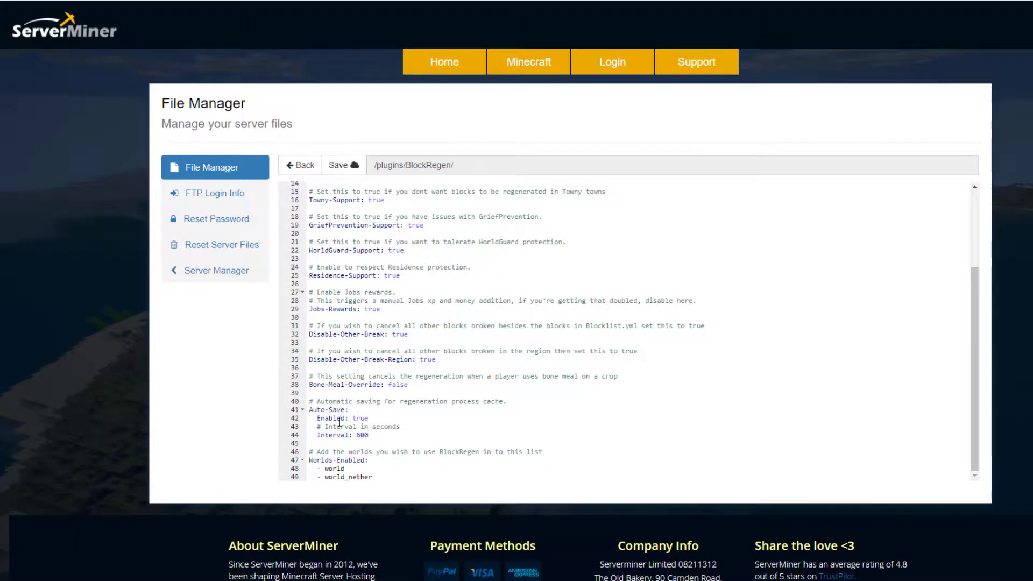
- Leave Settings.yml, look at Regions.yml, then open Messages.yml in the editor
click(300, 165)
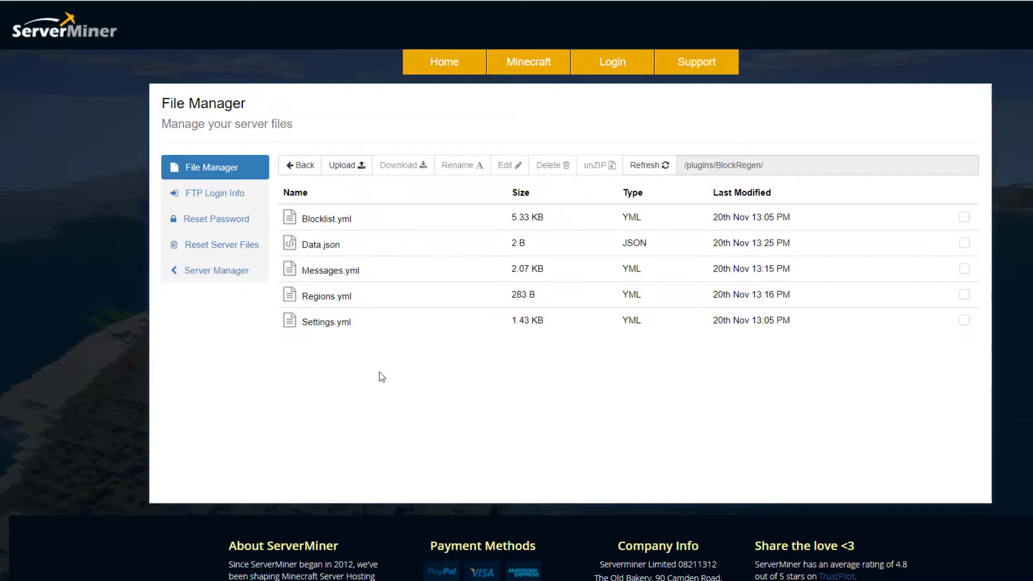
click(376, 297)
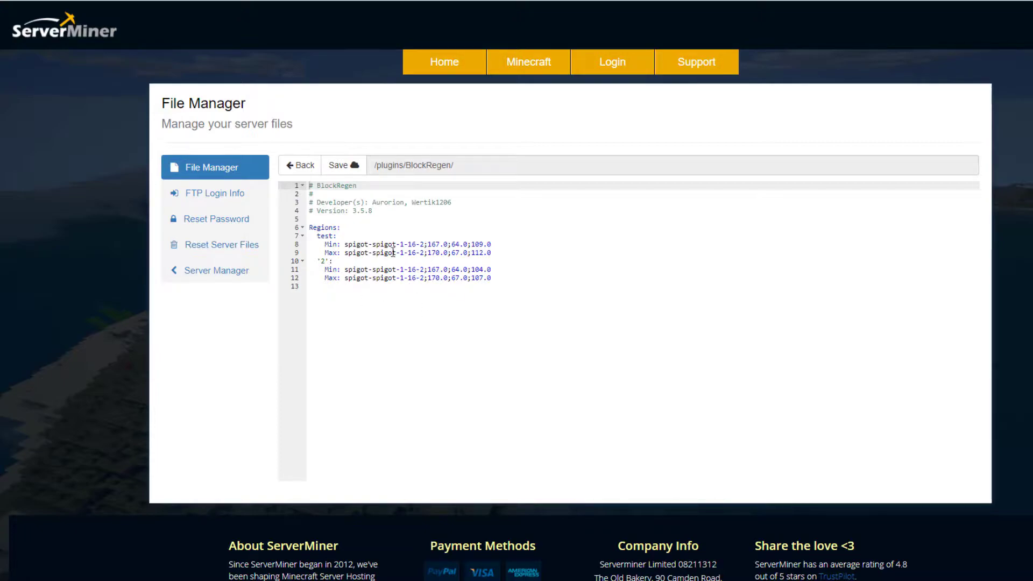
click(291, 165)
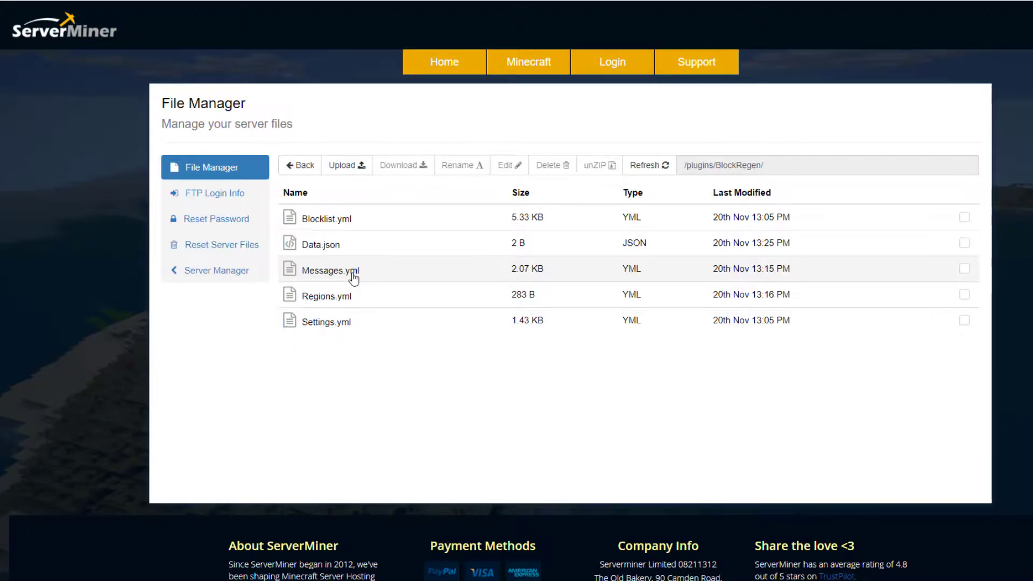
double_click(354, 277)
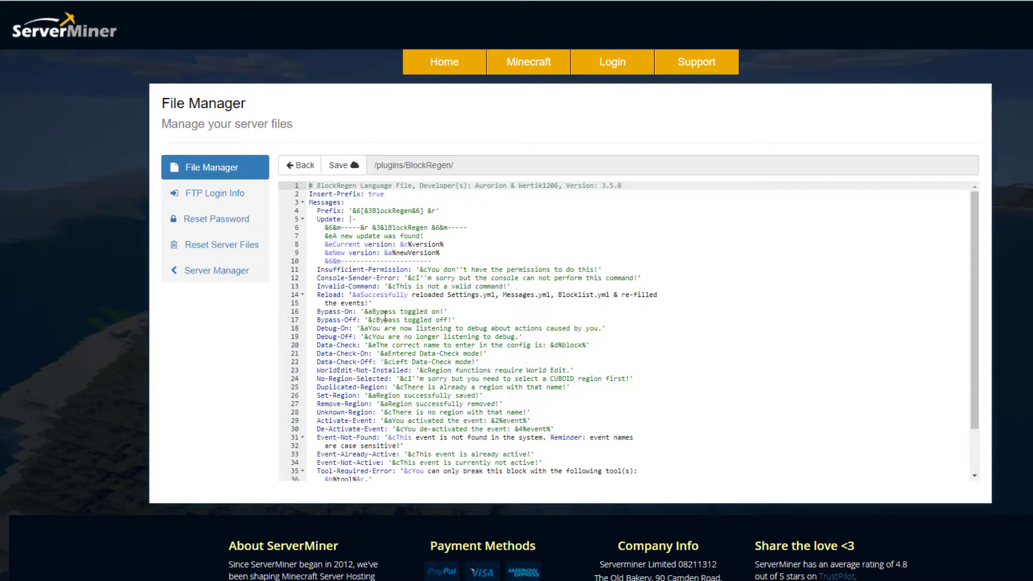
- Scroll to the end of Messages.yml and return to the /plugins/BlockRegen/ folder
scroll(386, 317, down, 2)
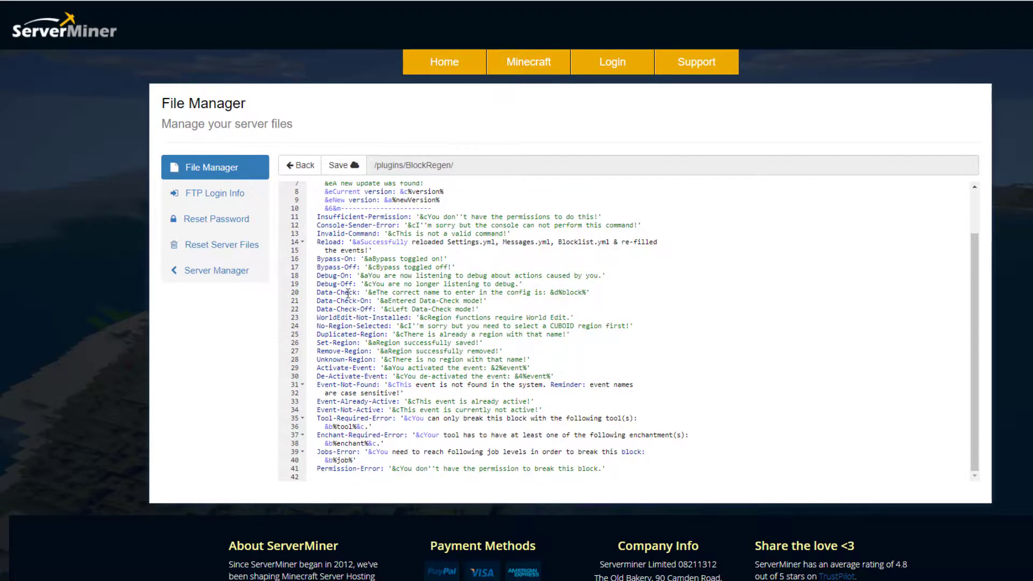
click(296, 165)
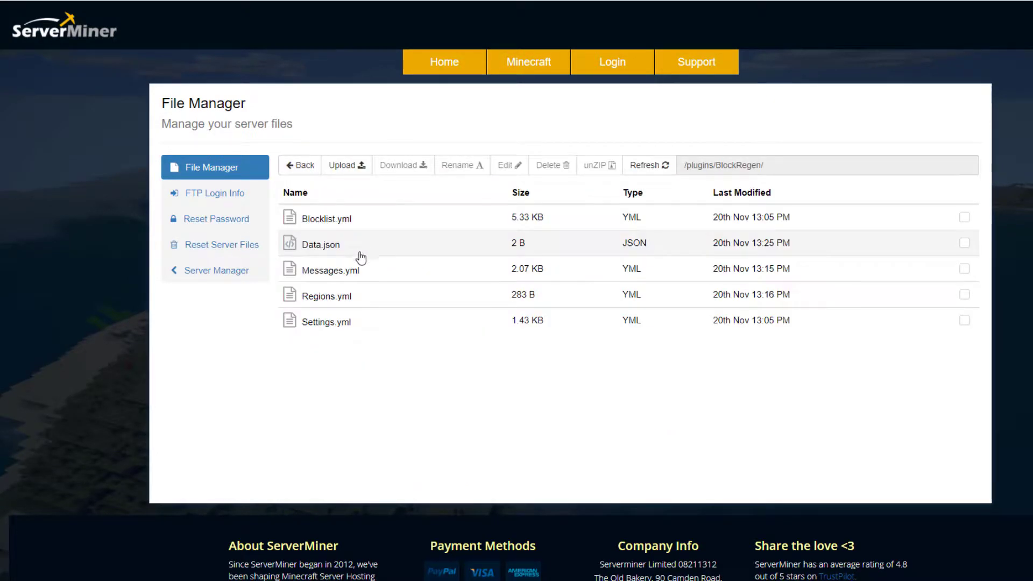
double_click(369, 224)
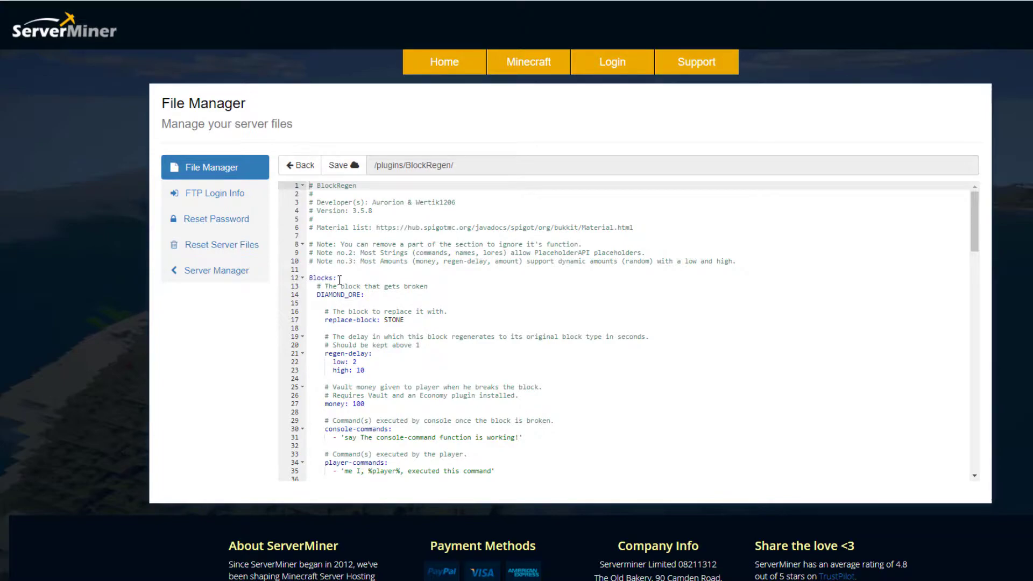
scroll(334, 307, down, 5)
scroll(399, 326, up, 5)
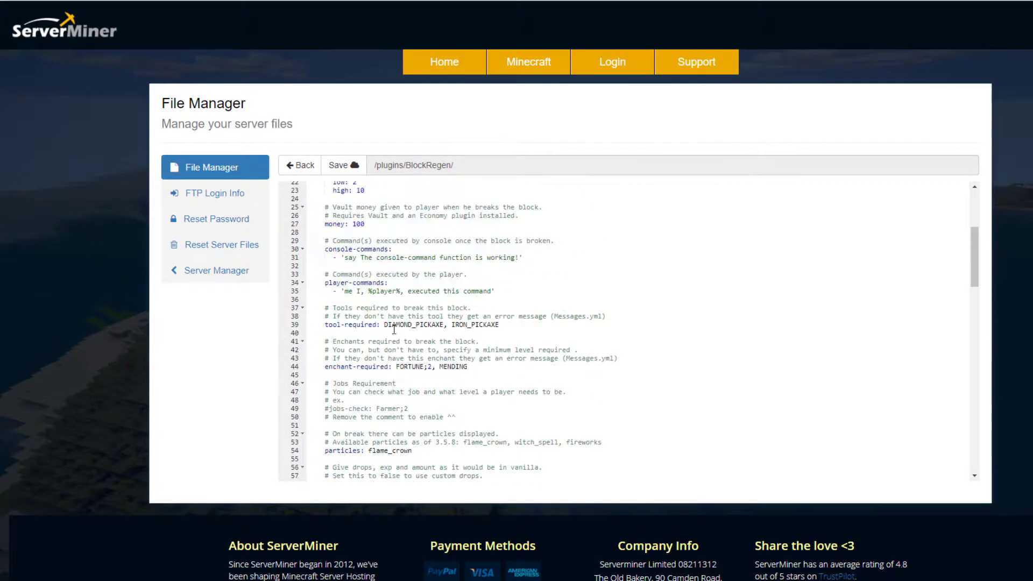
scroll(362, 296, down, 18)
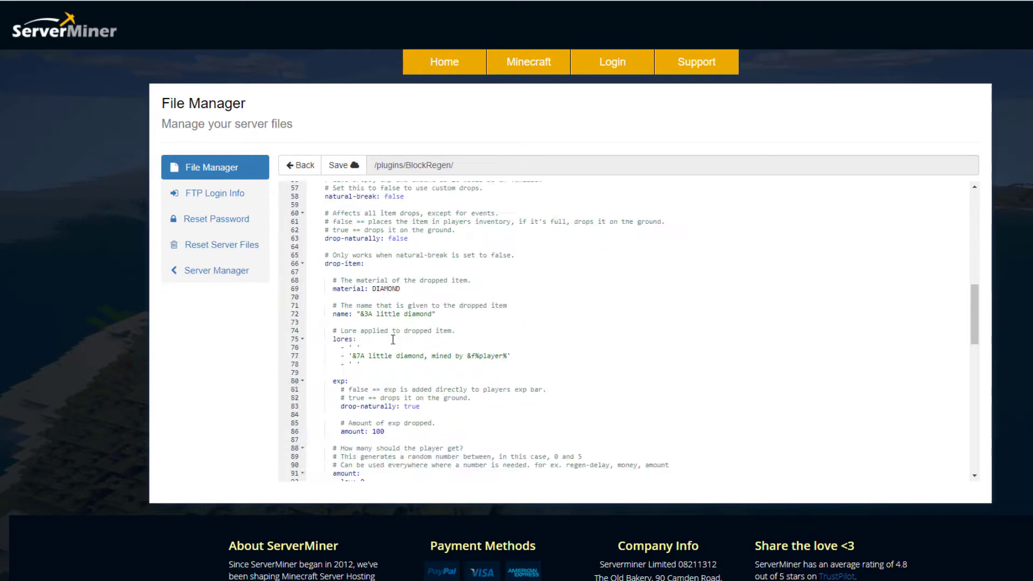
scroll(399, 349, down, 6)
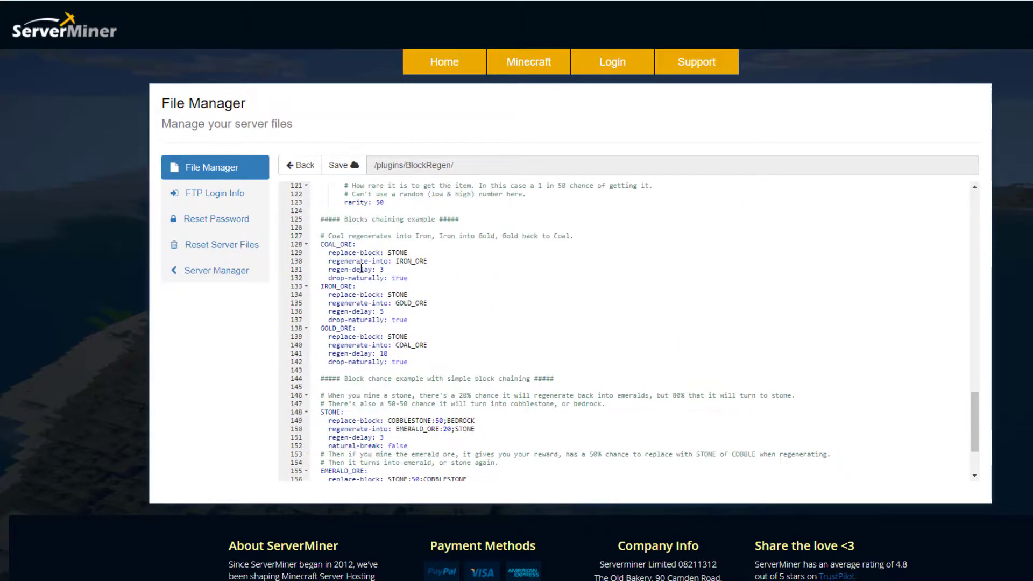
scroll(342, 336, down, 3)
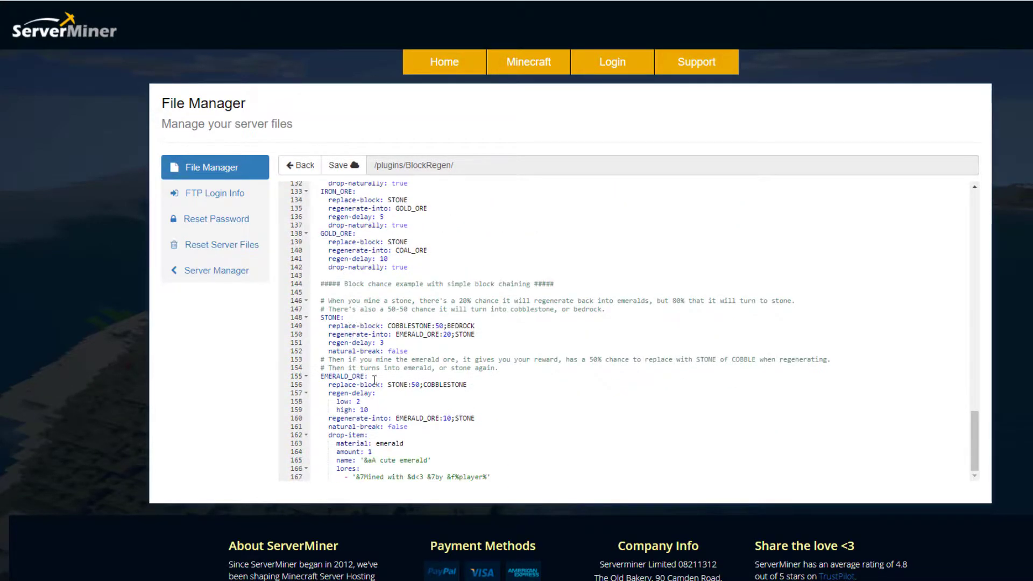
scroll(430, 379, up, 20)
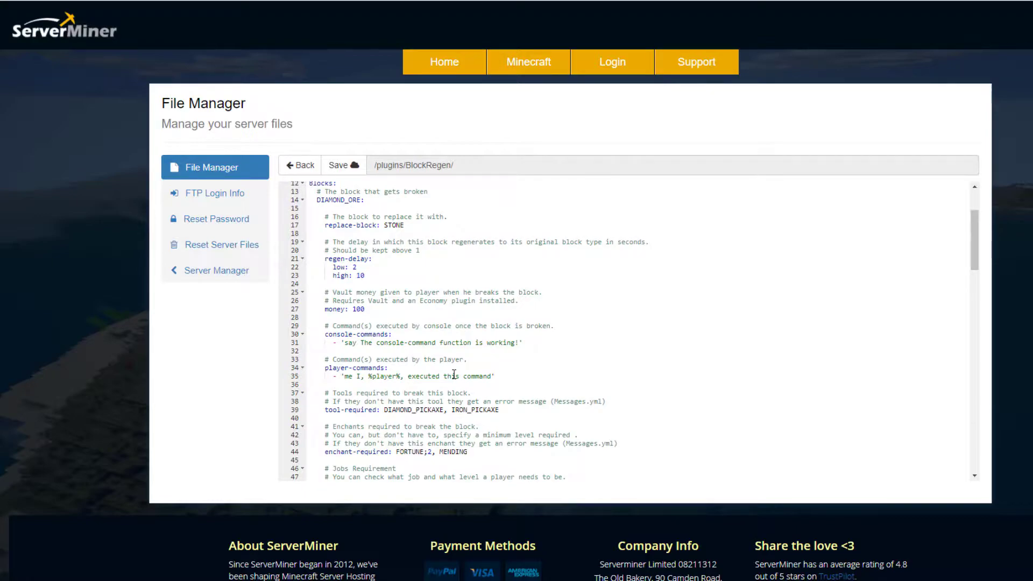
scroll(454, 375, up, 3)
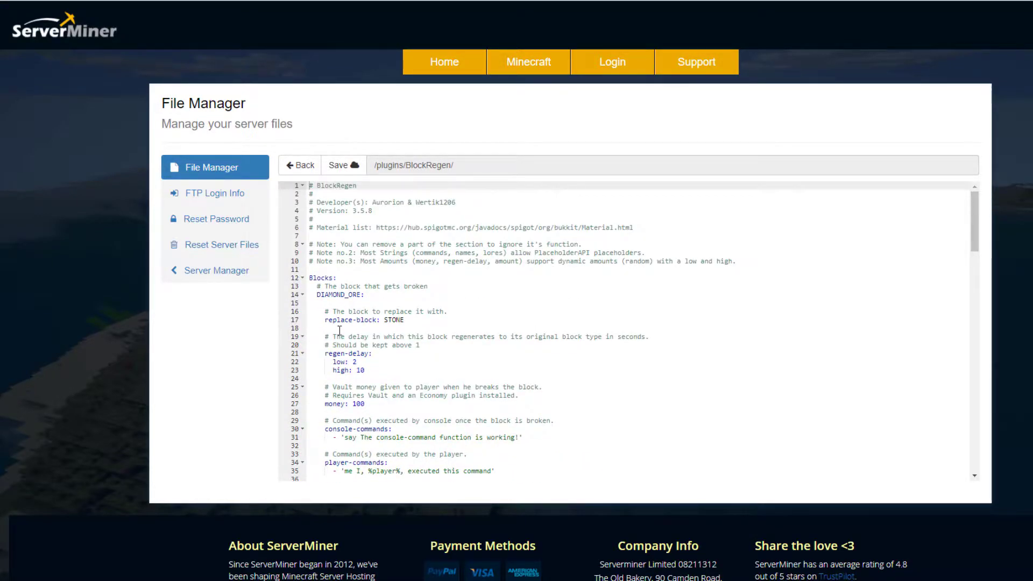
scroll(350, 285, down, 1)
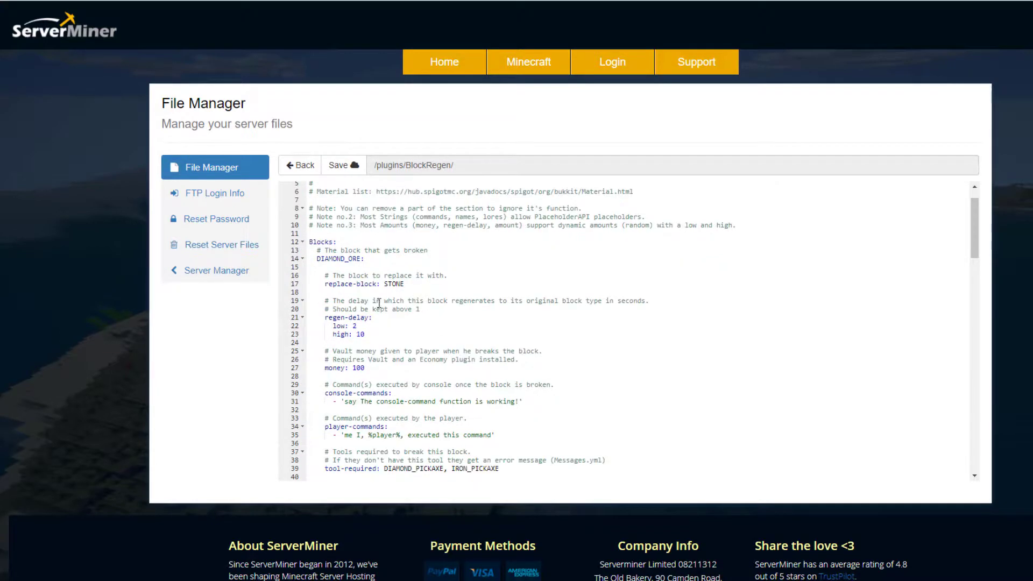
scroll(373, 322, down, 1)
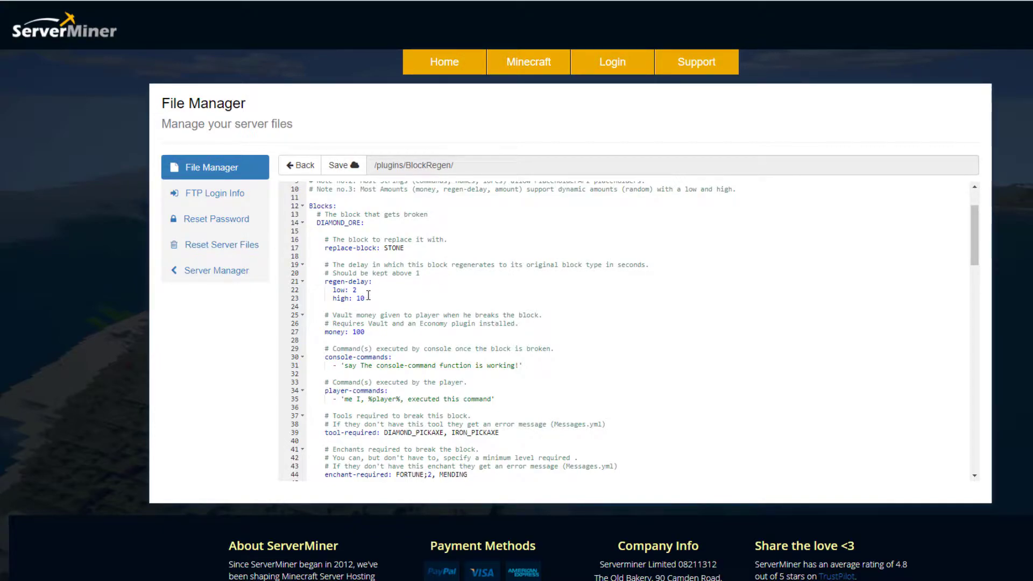
scroll(371, 295, down, 1)
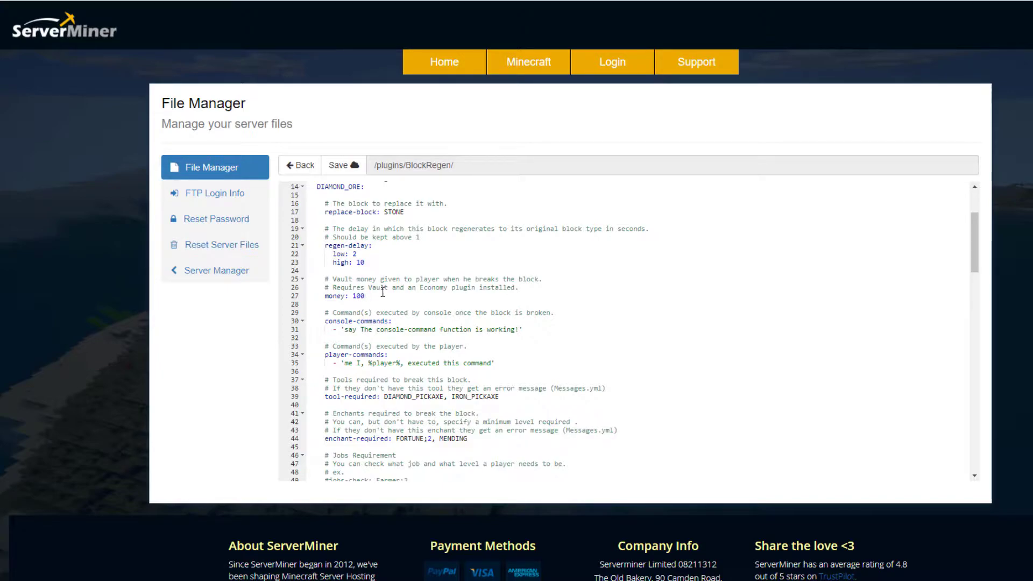
scroll(379, 310, down, 1)
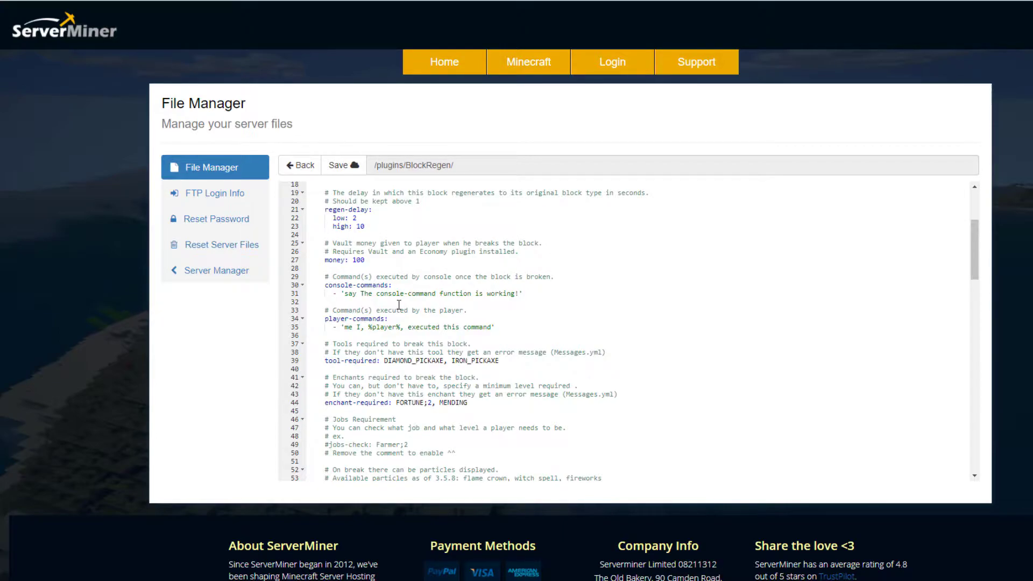
scroll(398, 307, down, 1)
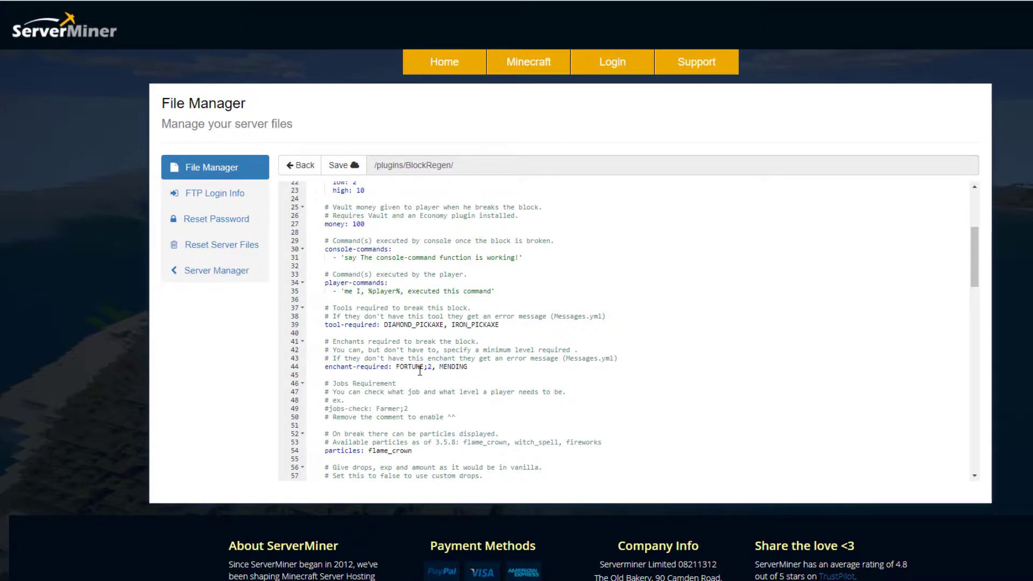
- Append ;3 after MENDING on line 44 so DIAMOND_ORE requires FORTUNE;2, MENDING;3
click(482, 367)
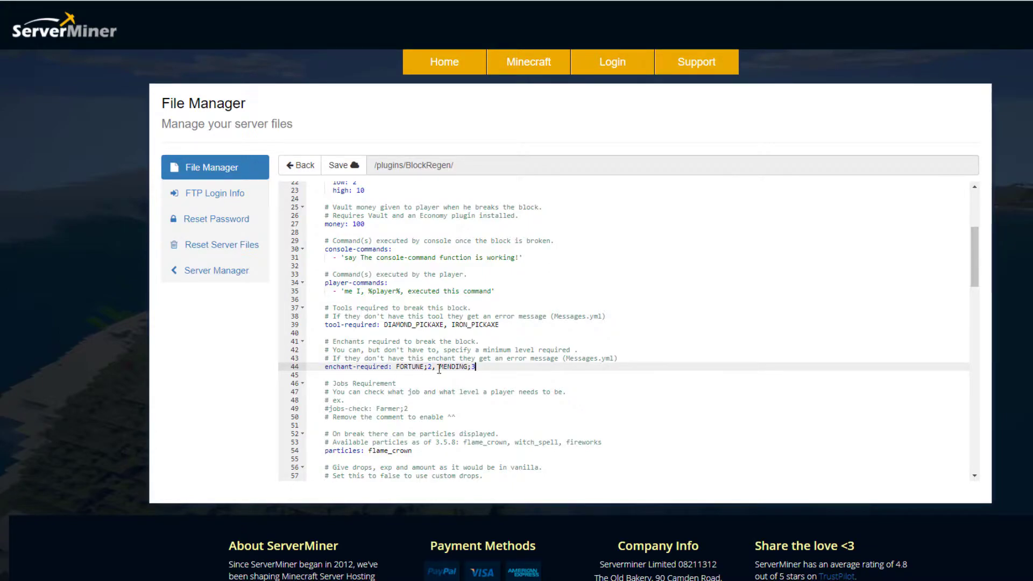
scroll(468, 383, down, 3)
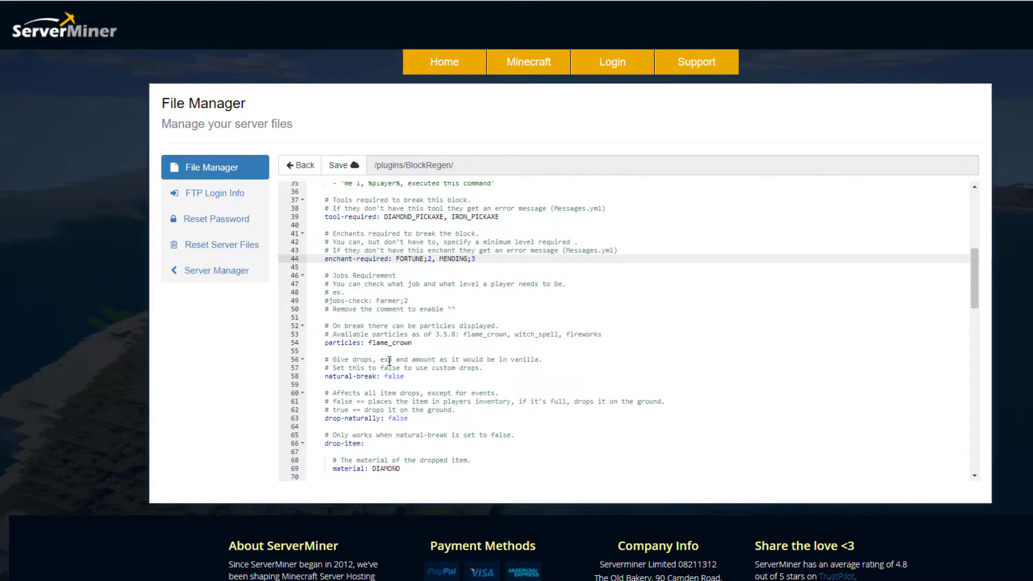
scroll(409, 355, down, 6)
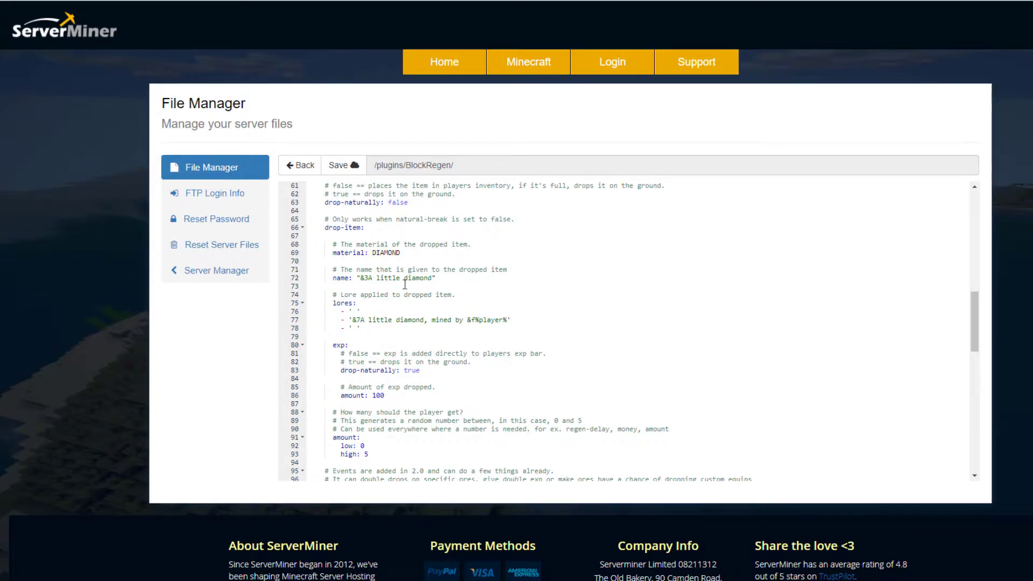
scroll(403, 401, down, 2)
scroll(418, 378, down, 2)
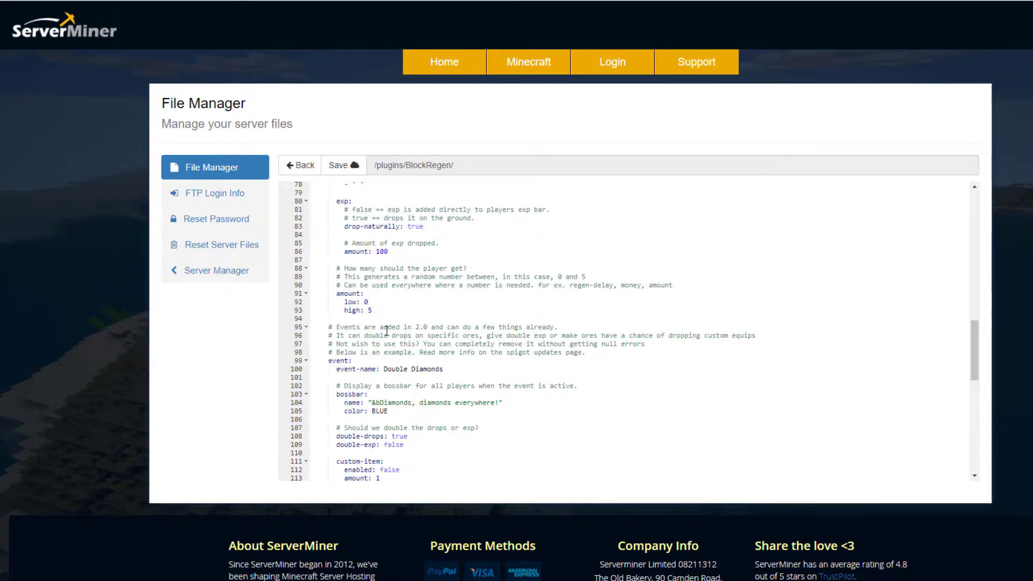
scroll(440, 382, down, 5)
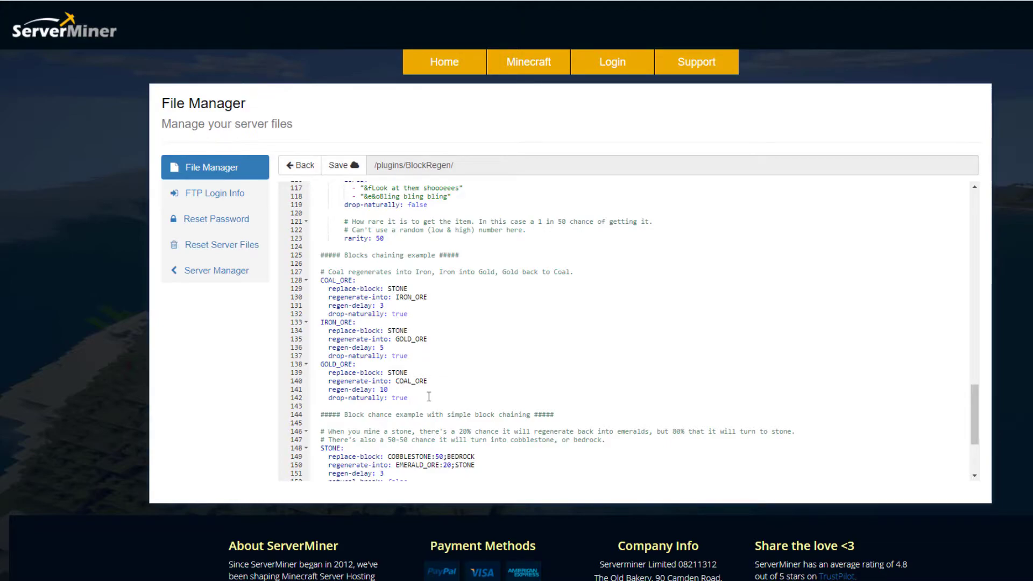
click(424, 394)
text(OAK_PLANK:   replace-block: STONE   regenerate-into: GREEN_WOOL   regen-delay: 3   drop-naturally: true GREEN_WOOL:   replace-block: STONE   regenerate-into: OAK_PLANK   regen-delay: 5   drop-naturally: true)
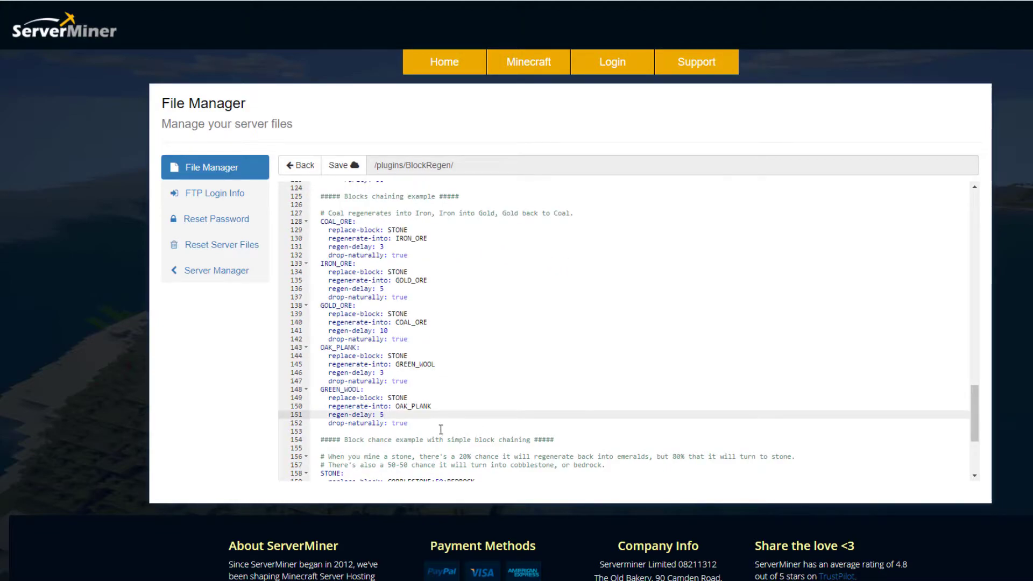
drag(440, 429, 326, 350)
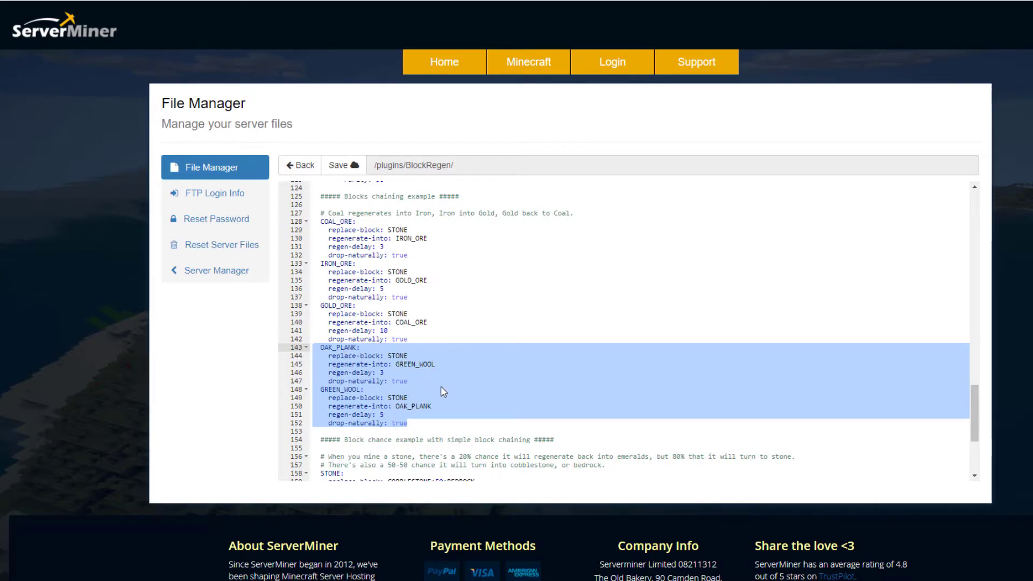
scroll(425, 393, down, 1)
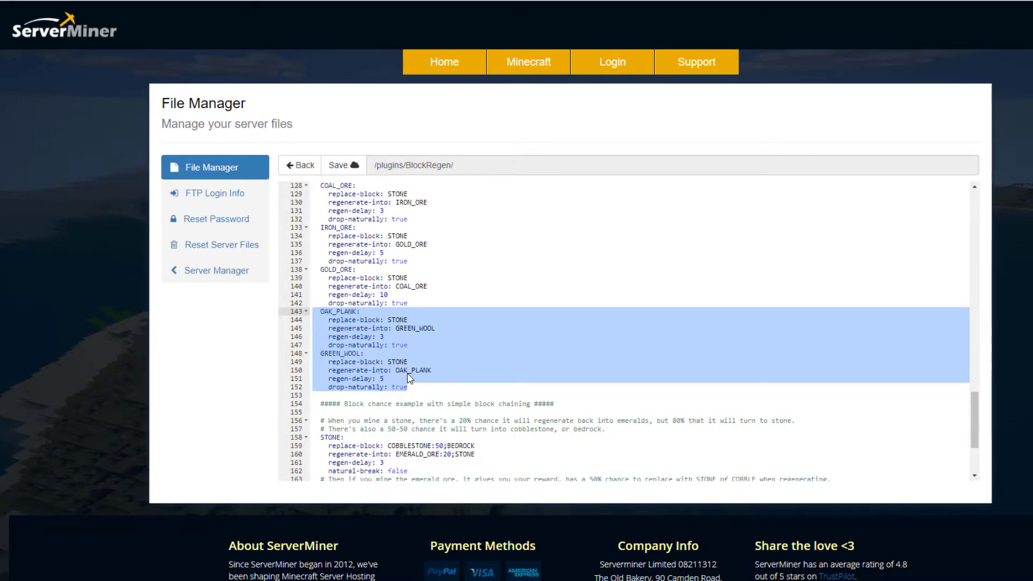
click(524, 383)
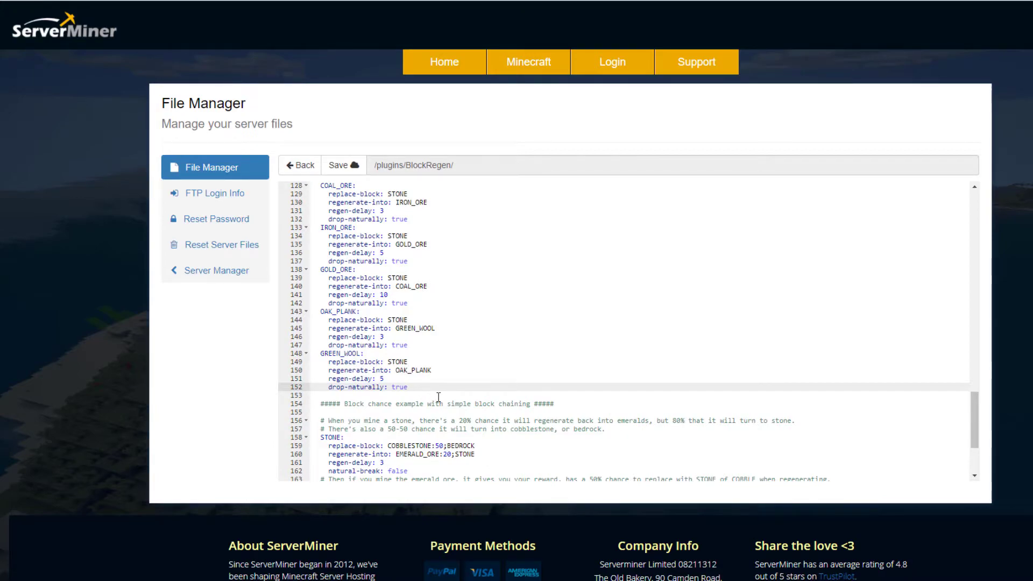
scroll(438, 397, down, 5)
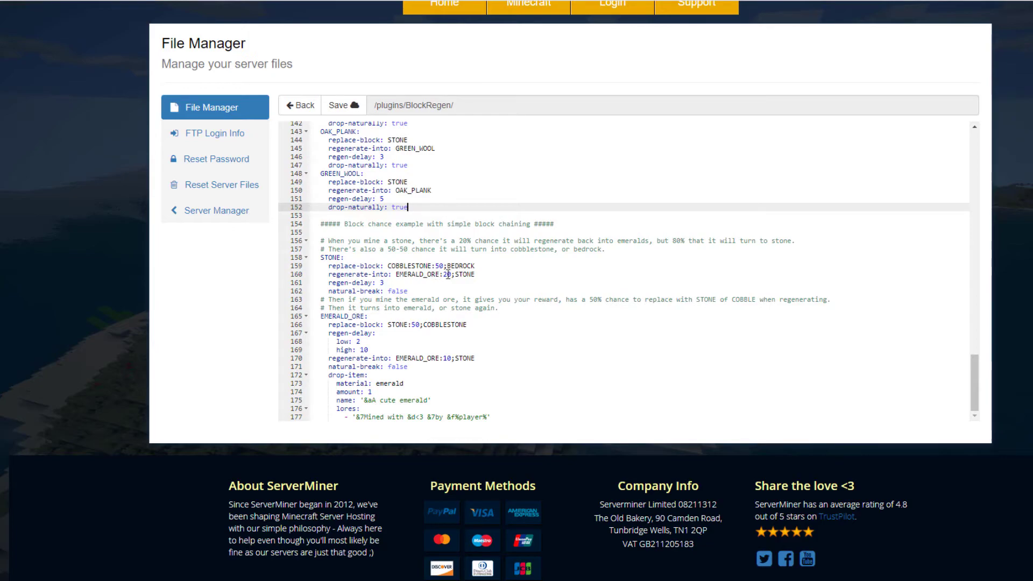
- Set the EMERALD_ORE chance on line 160 to 20
drag(451, 275, 402, 275)
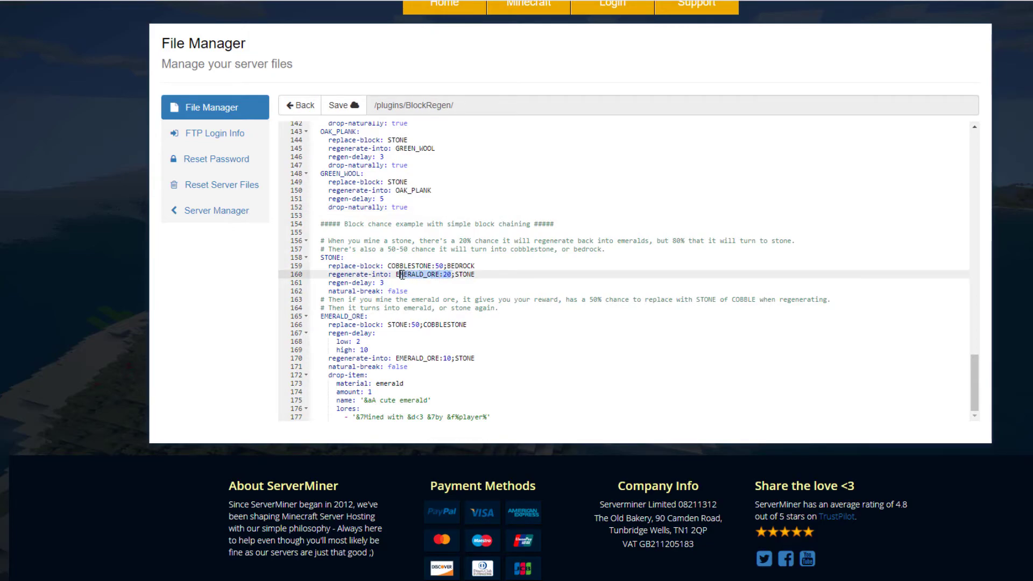
click(448, 275)
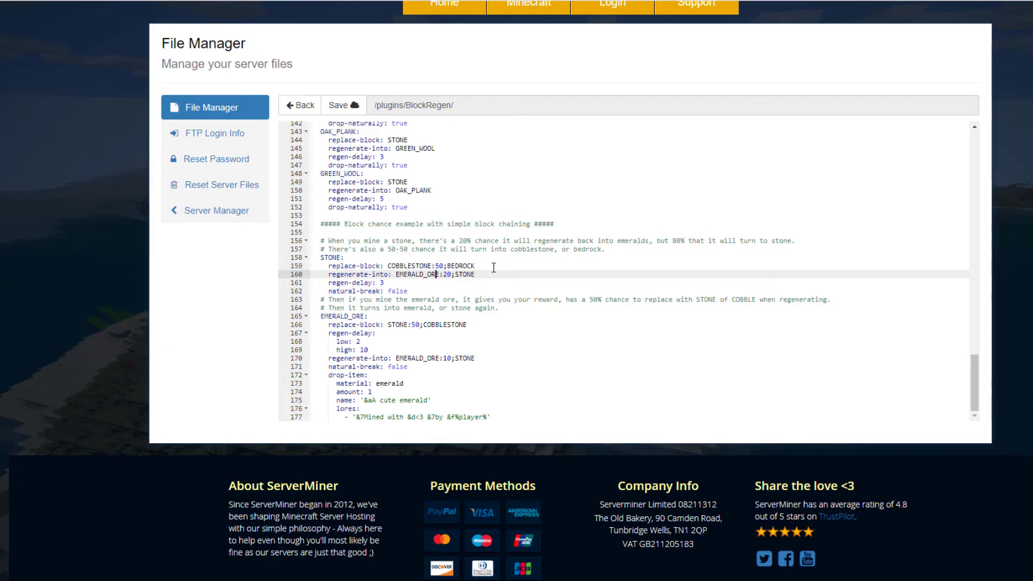
double_click(445, 275)
text(20)
scroll(385, 270, down, 1)
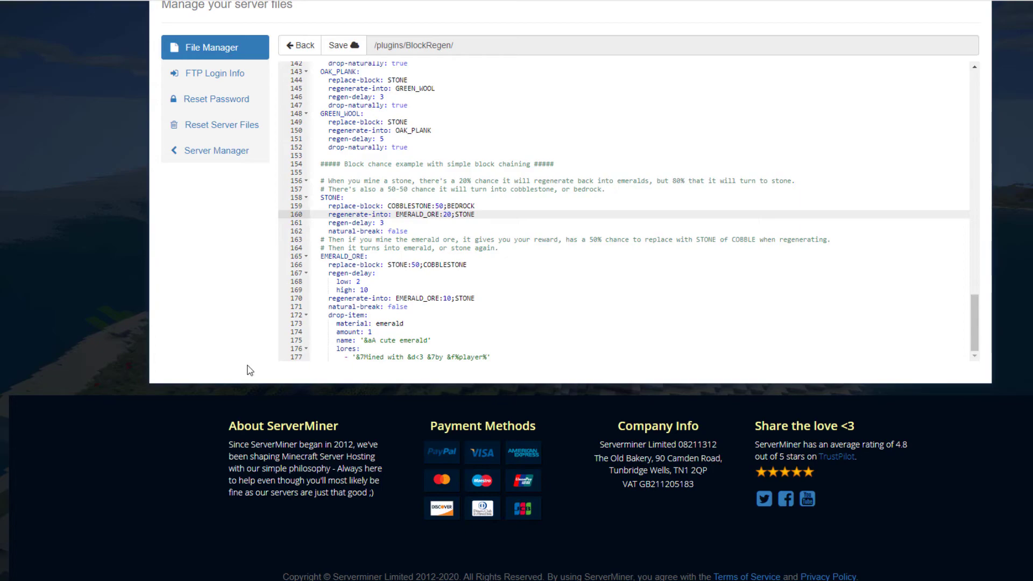
- Leave the editor for the BlockRegen folder, then browse the Spigot BlockRegen page and ServerMiner homepage
scroll(211, 384, up, 1)
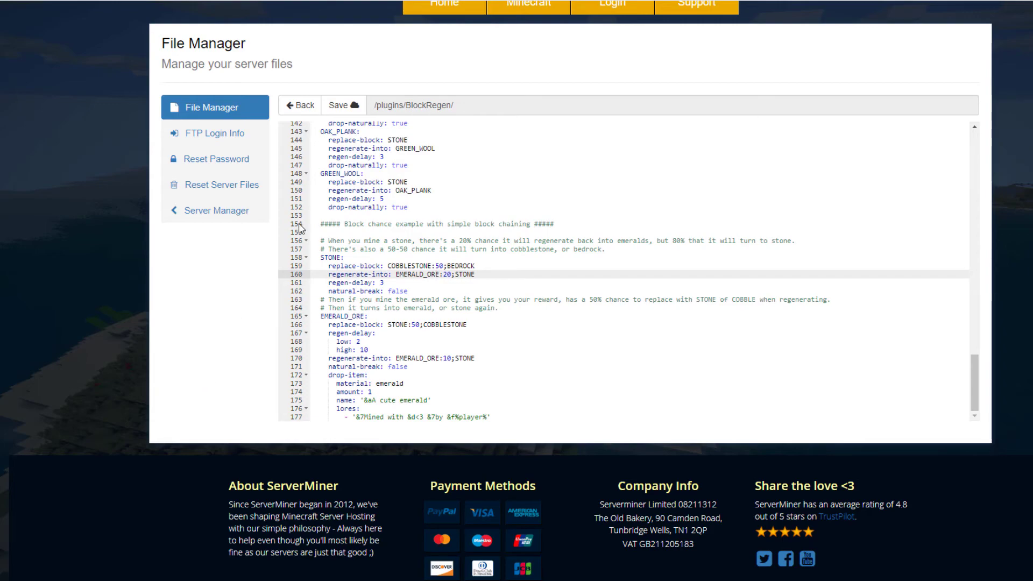
click(300, 105)
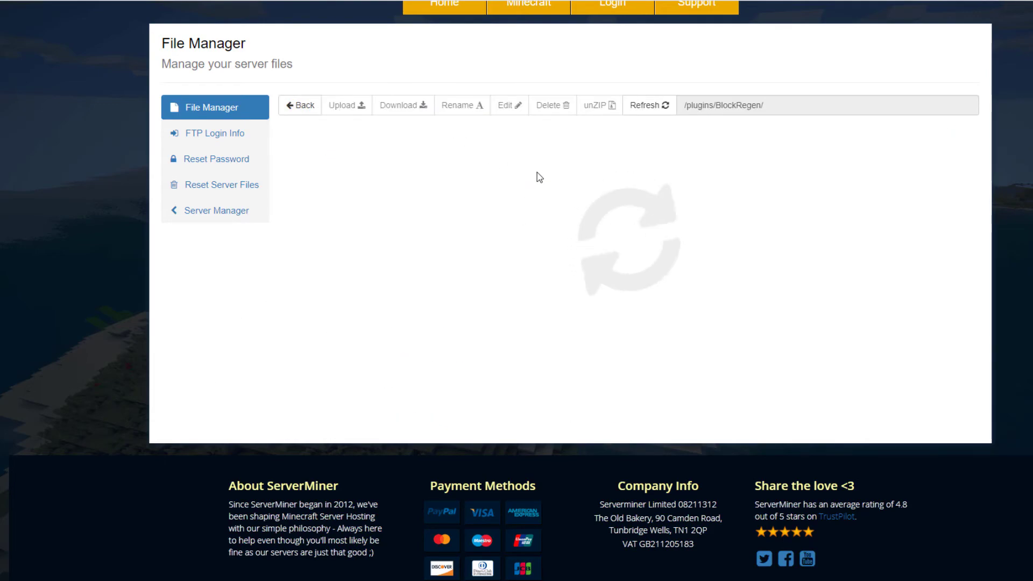
scroll(240, 337, up, 1)
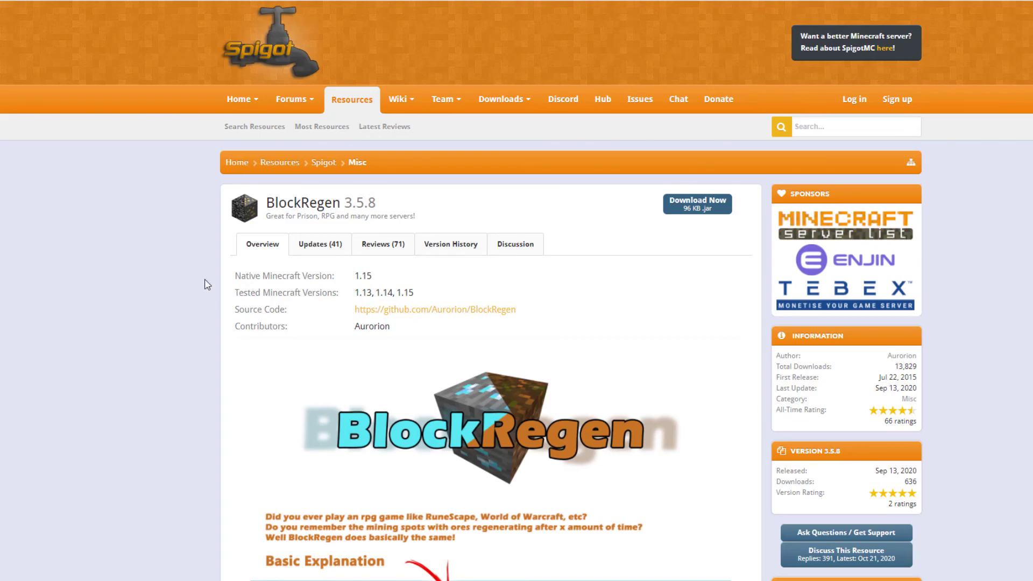
scroll(151, 269, down, 8)
scroll(491, 264, down, 8)
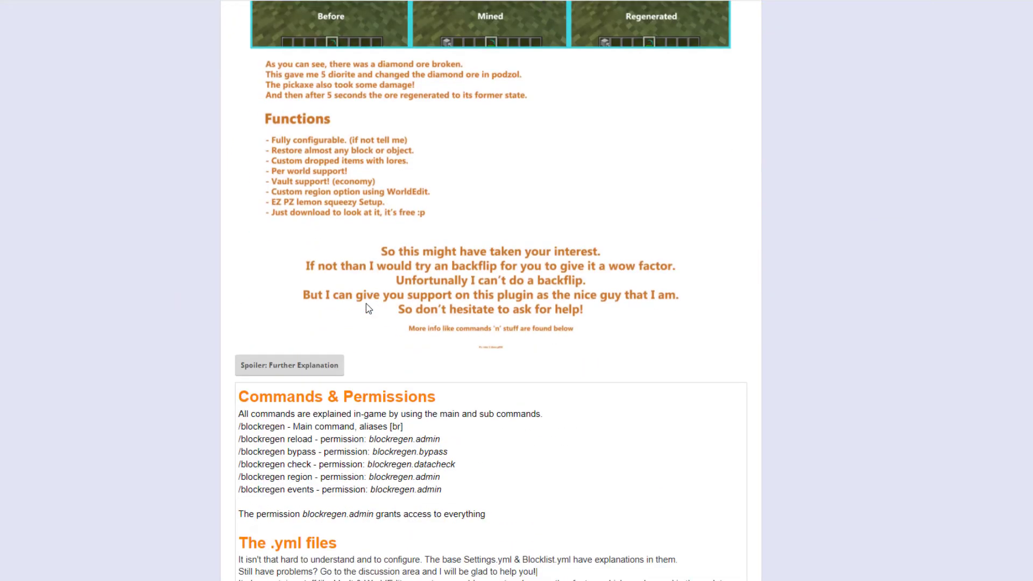
scroll(805, 353, down, 5)
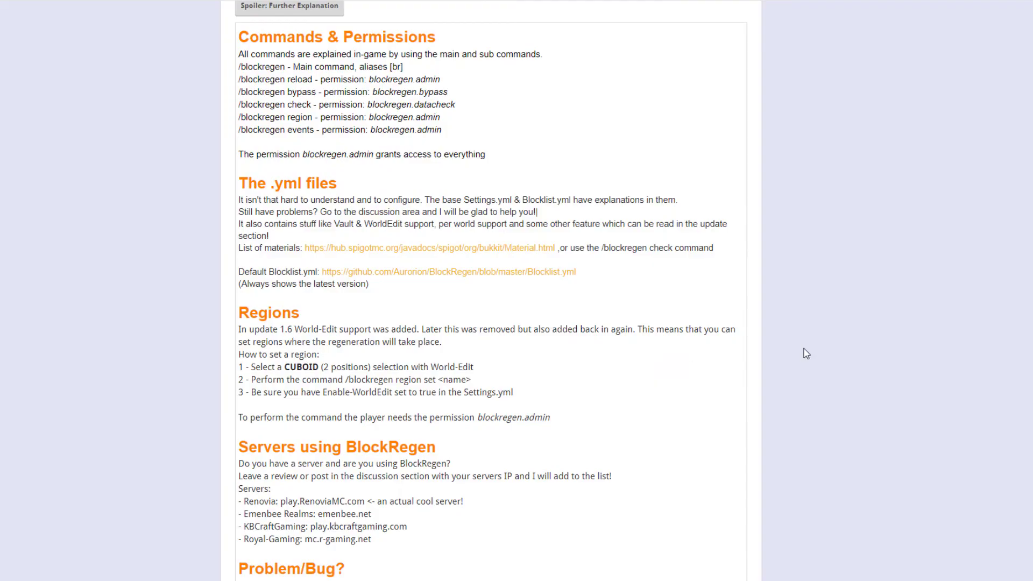
scroll(915, 183, up, 1)
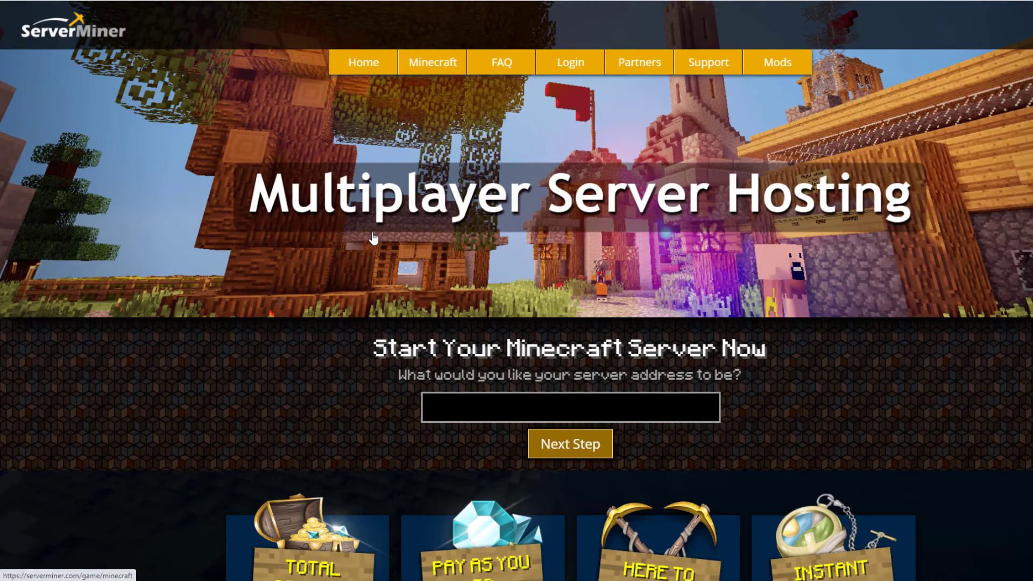